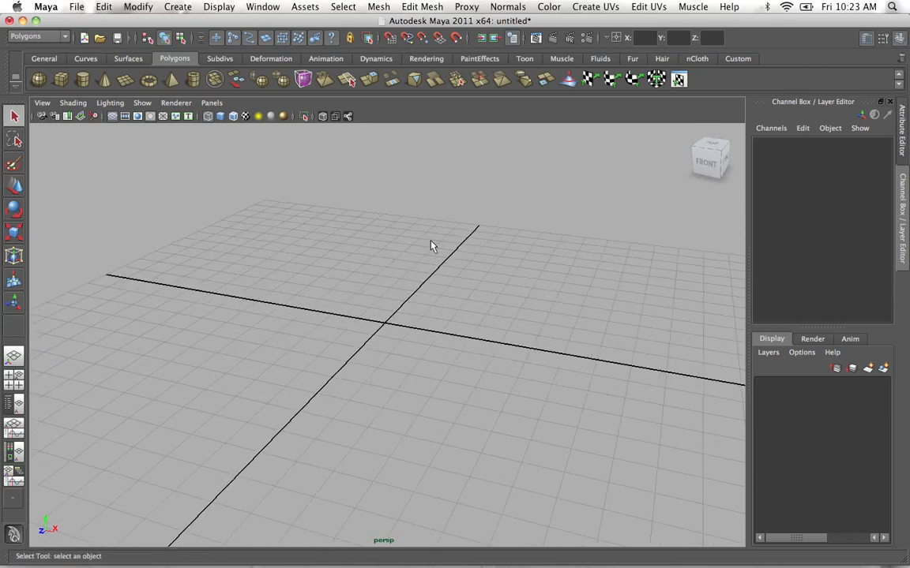
Switch the viewport from the perspective view to the side view and frame the area above the grid origin.
{"action": "left_click_drag", "start_coordinate": [430, 247], "coordinate": [406, 296], "text": "alt"}
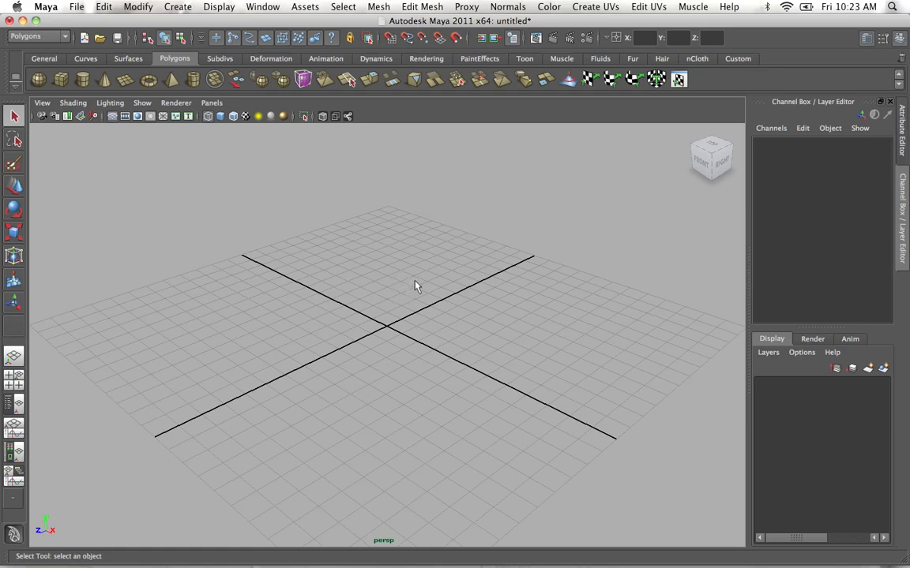
{"action": "left_click_drag", "start_coordinate": [417, 286], "coordinate": [409, 288], "text": "alt"}
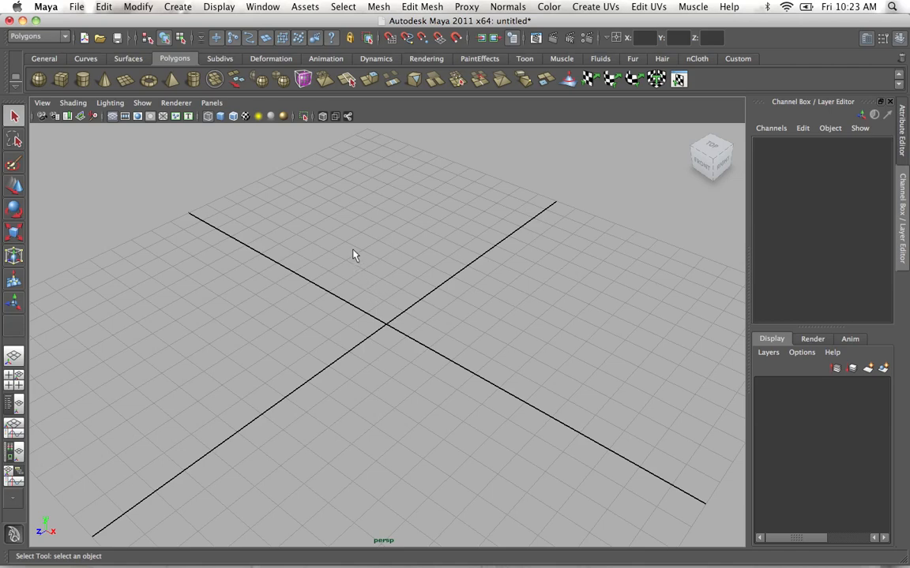
{"action": "key", "text": "space"}
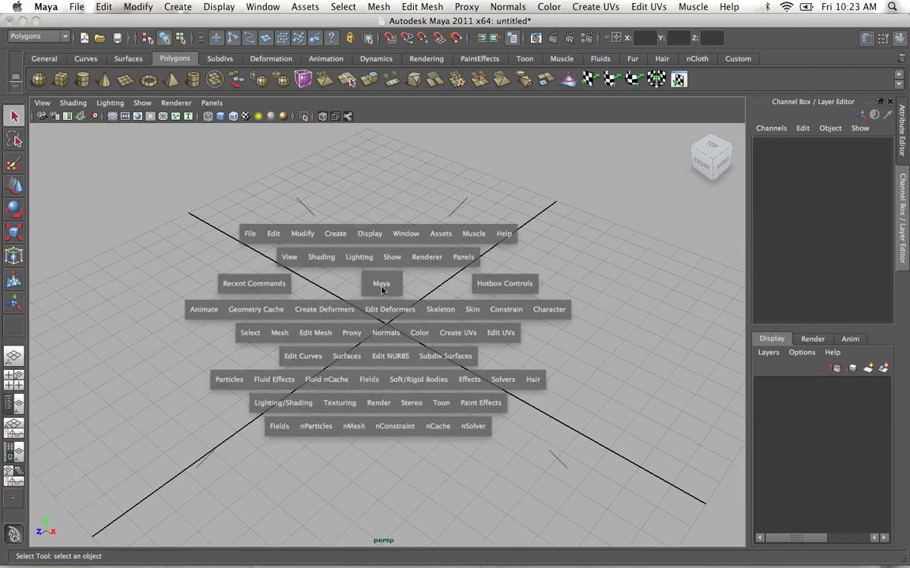
{"action": "left_click", "coordinate": [385, 286]}
{"action": "left_click", "coordinate": [382, 289]}
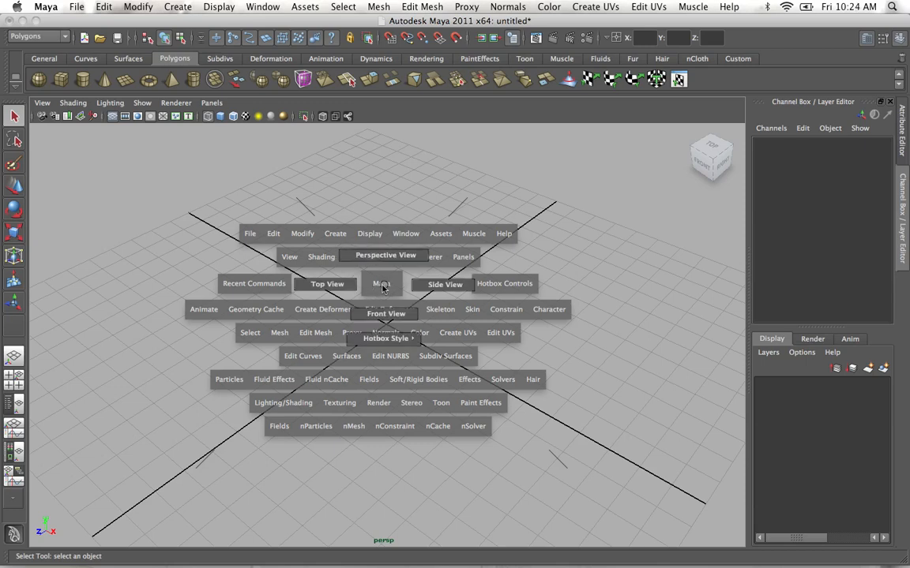
{"action": "mouse_move", "coordinate": [383, 288]}
{"action": "left_mouse_down"}
{"action": "mouse_move", "coordinate": [358, 263]}
{"action": "mouse_move", "coordinate": [356, 304]}
{"action": "mouse_move", "coordinate": [399, 308]}
{"action": "mouse_move", "coordinate": [359, 286]}
{"action": "mouse_move", "coordinate": [443, 300]}
{"action": "left_mouse_up"}
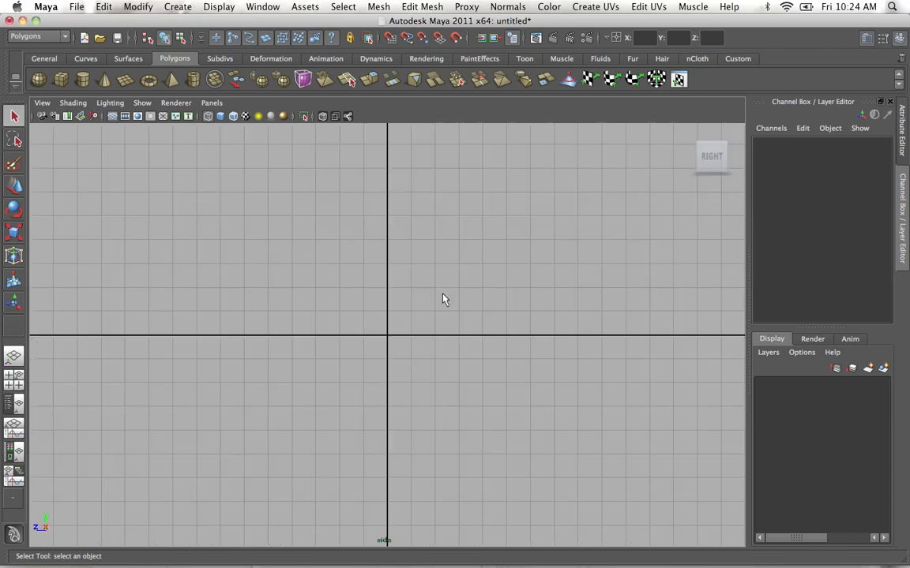
{"action": "middle_click_drag", "start_coordinate": [409, 274], "coordinate": [403, 366], "text": "alt"}
{"action": "right_click_drag", "start_coordinate": [367, 282], "coordinate": [308, 301], "text": "alt"}
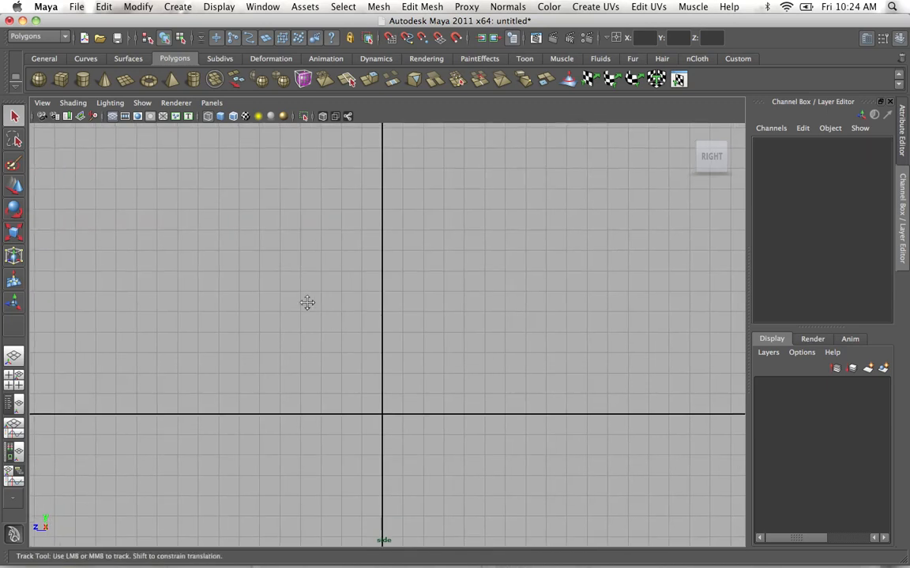
{"action": "middle_click_drag", "start_coordinate": [307, 302], "coordinate": [248, 293], "text": "alt"}
{"action": "right_click_drag", "start_coordinate": [312, 298], "coordinate": [367, 303], "text": "alt"}
{"action": "middle_click_drag", "start_coordinate": [366, 302], "coordinate": [359, 301], "text": "alt"}
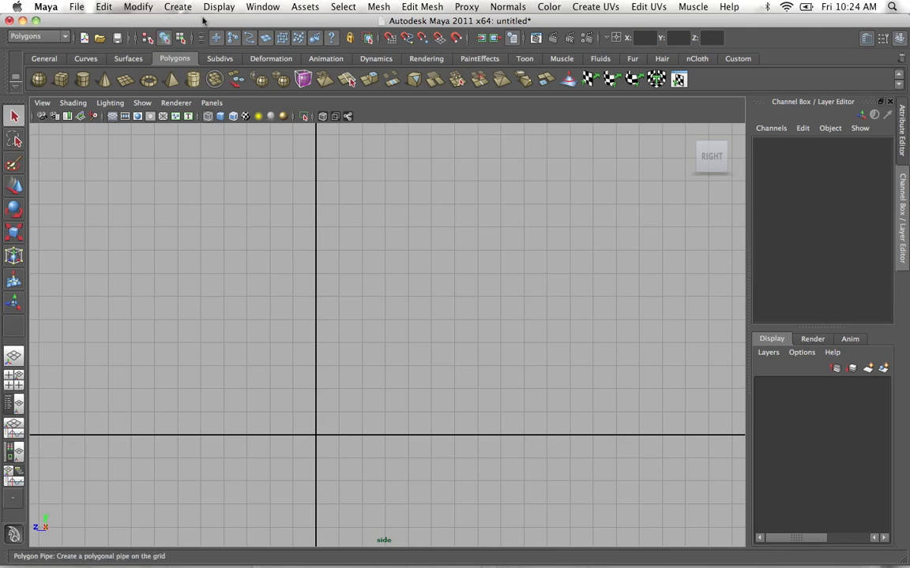
Activate the CV Curve Tool and open its tool settings.
{"action": "left_click", "coordinate": [175, 7]}
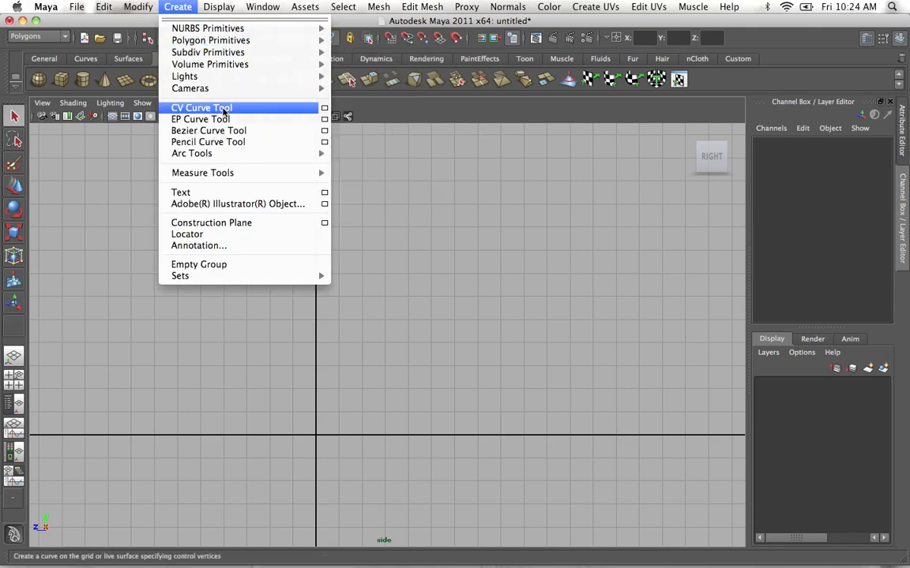
{"action": "left_click", "coordinate": [252, 110]}
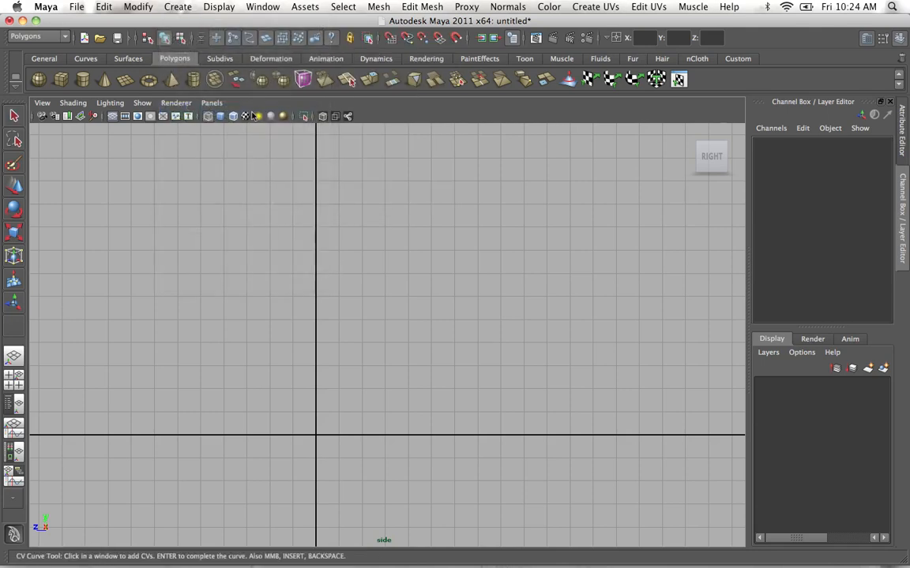
{"action": "left_click", "coordinate": [190, 6]}
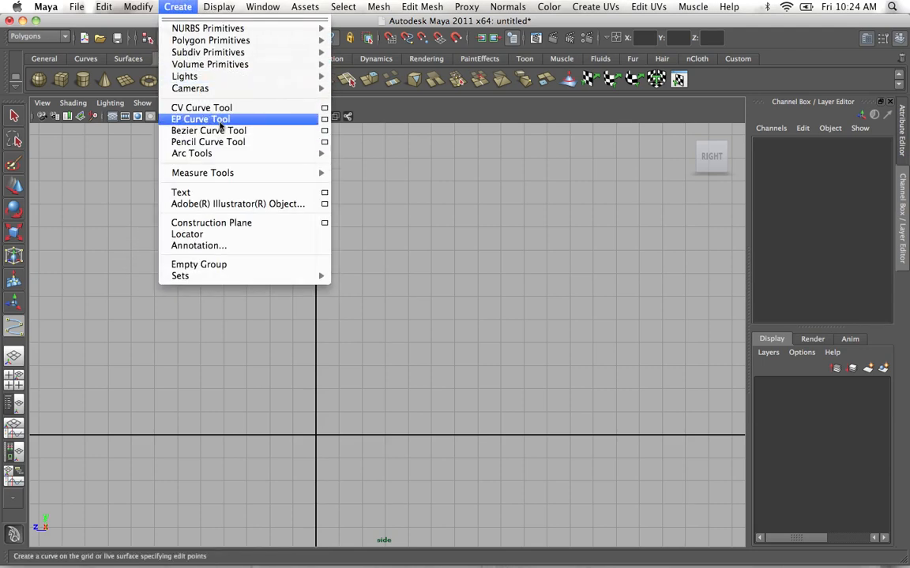
{"action": "left_click", "coordinate": [170, 6]}
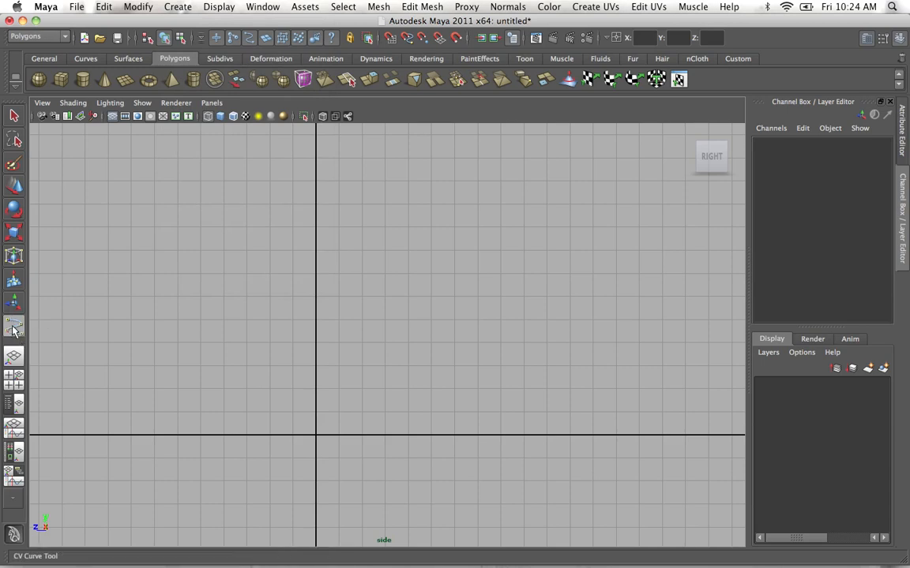
{"action": "double_click", "coordinate": [14, 327]}
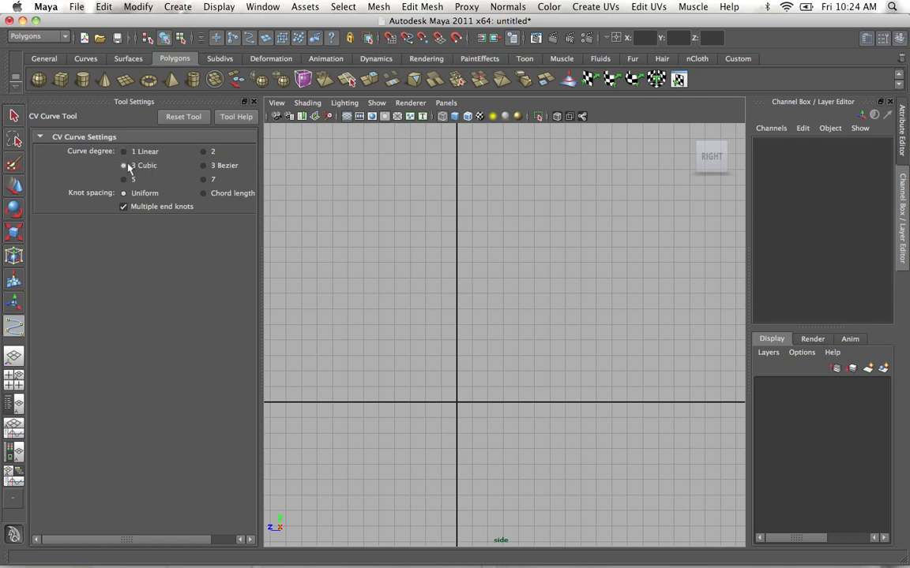
Draw a smooth, winding test curve above the horizontal axis with the CV Curve Tool at 3 Cubic degree.
{"action": "left_click", "coordinate": [333, 197]}
{"action": "left_click", "coordinate": [381, 185]}
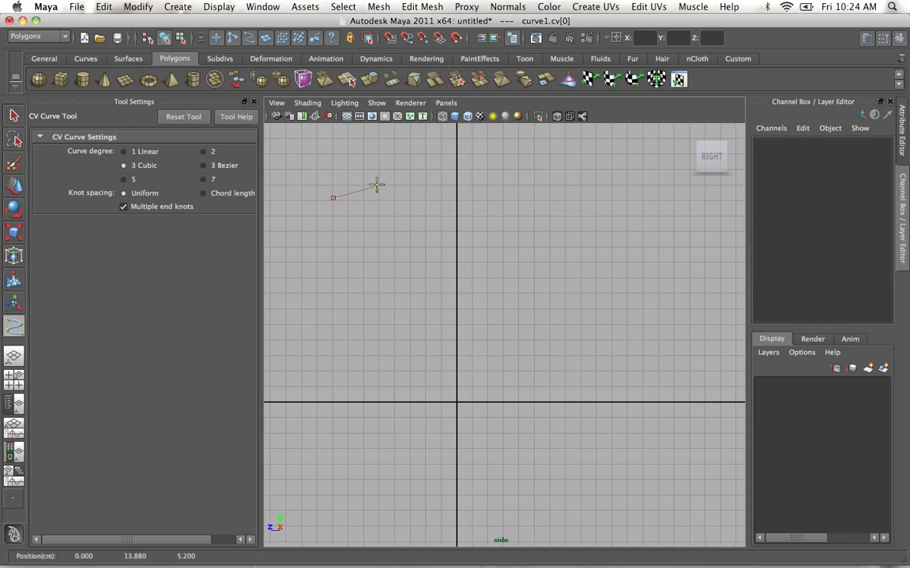
{"action": "left_click", "coordinate": [431, 200]}
{"action": "left_click", "coordinate": [440, 237]}
{"action": "left_click", "coordinate": [411, 263]}
{"action": "left_click", "coordinate": [372, 248]}
{"action": "left_click", "coordinate": [339, 256]}
{"action": "left_click", "coordinate": [324, 287]}
{"action": "left_click", "coordinate": [349, 322]}
{"action": "left_click", "coordinate": [385, 326]}
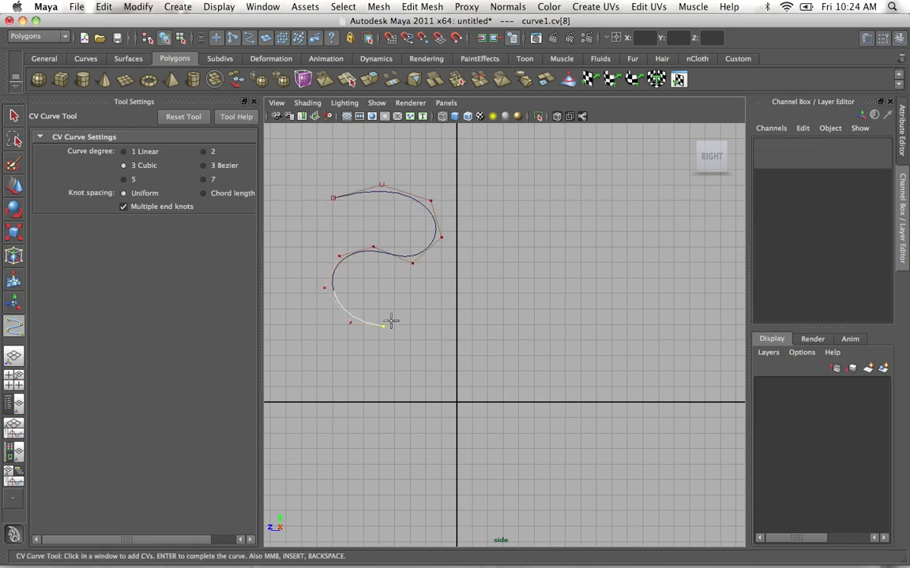
{"action": "left_click", "coordinate": [413, 300]}
{"action": "left_click", "coordinate": [518, 337]}
{"action": "left_click", "coordinate": [551, 310]}
{"action": "left_click", "coordinate": [558, 248]}
{"action": "left_click", "coordinate": [540, 204]}
{"action": "left_click", "coordinate": [518, 198]}
{"action": "left_click", "coordinate": [501, 227]}
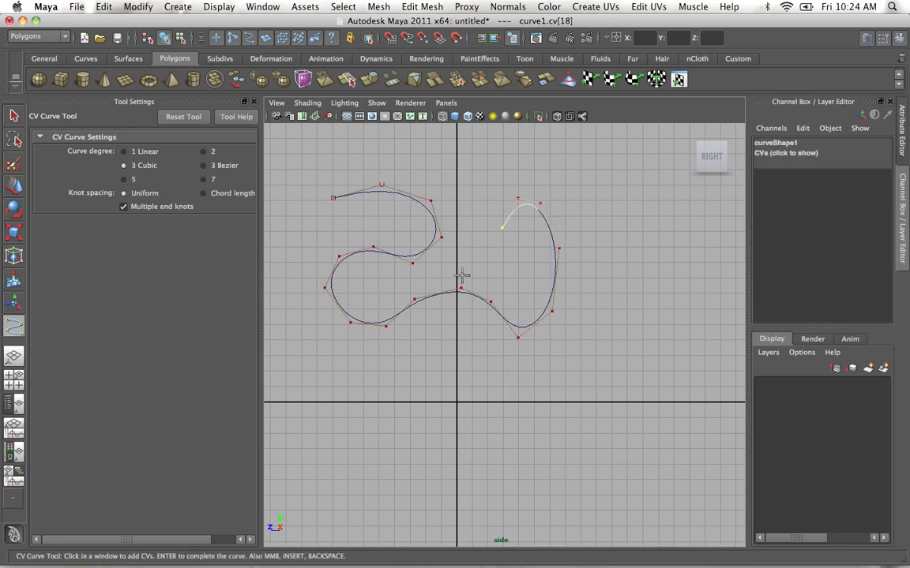
{"action": "left_click", "coordinate": [471, 217]}
{"action": "left_click", "coordinate": [483, 163]}
{"action": "left_click", "coordinate": [537, 143]}
{"action": "left_click", "coordinate": [563, 167]}
{"action": "left_click", "coordinate": [565, 209]}
{"action": "key", "text": "q"}
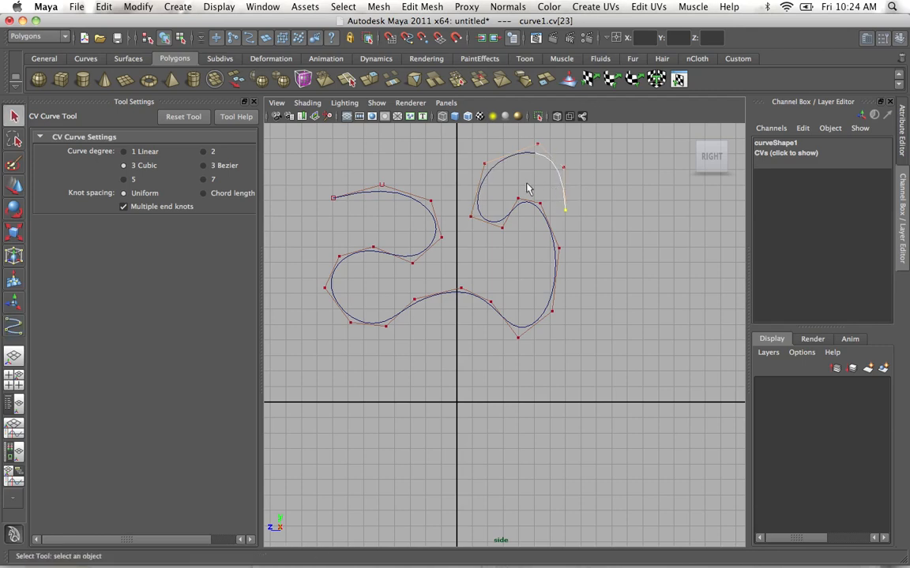
Set the CV Curve Tool's degree to 1 Linear and draw an angular test curve below the smooth one.
{"action": "left_click", "coordinate": [13, 324]}
{"action": "left_click", "coordinate": [144, 151]}
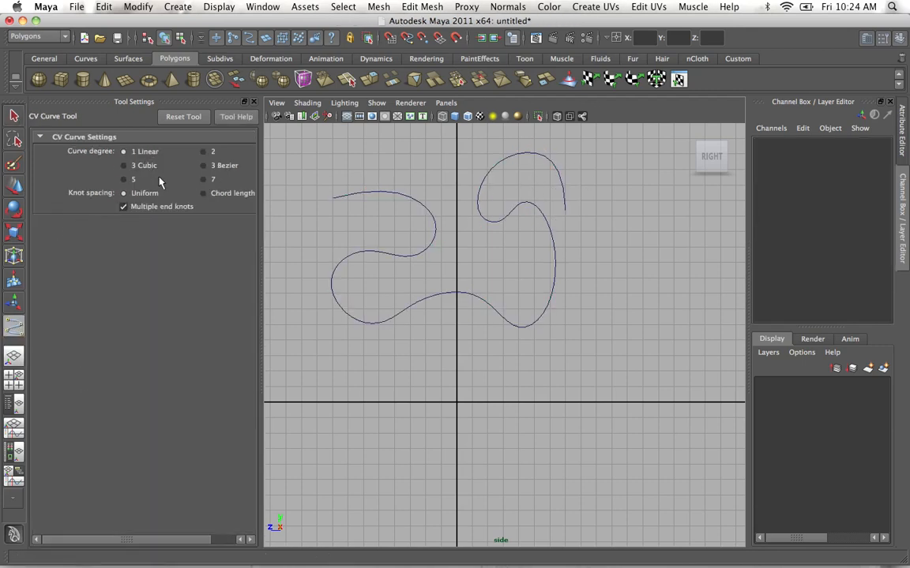
{"action": "left_click", "coordinate": [335, 354]}
{"action": "left_click", "coordinate": [401, 348]}
{"action": "left_click", "coordinate": [478, 334]}
{"action": "left_click", "coordinate": [504, 368]}
{"action": "left_click", "coordinate": [490, 405]}
{"action": "left_click", "coordinate": [439, 372]}
{"action": "left_click", "coordinate": [399, 395]}
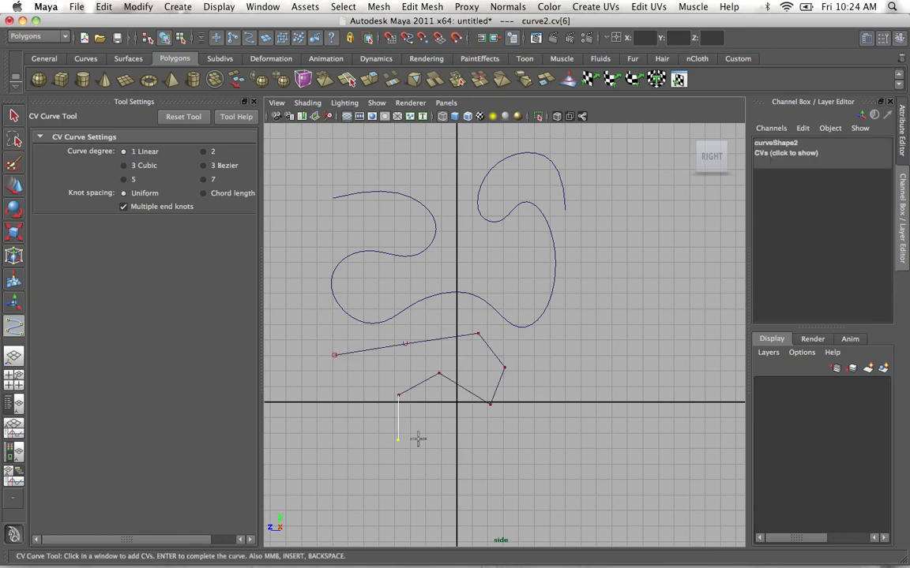
{"action": "left_click", "coordinate": [402, 440]}
{"action": "left_click", "coordinate": [454, 441]}
{"action": "left_click", "coordinate": [493, 440]}
{"action": "key", "text": "q"}
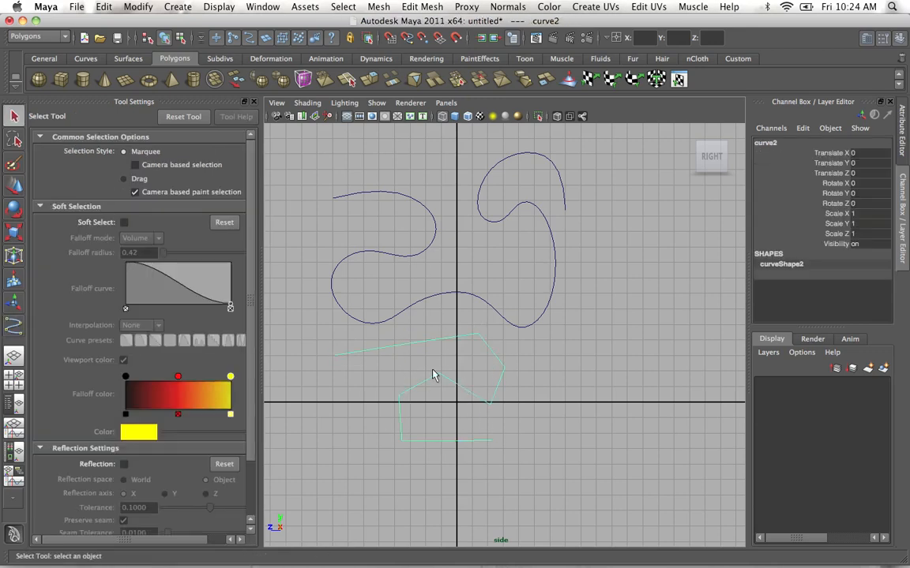
Delete both test curves from the scene.
{"action": "left_click_drag", "start_coordinate": [563, 402], "coordinate": [445, 260]}
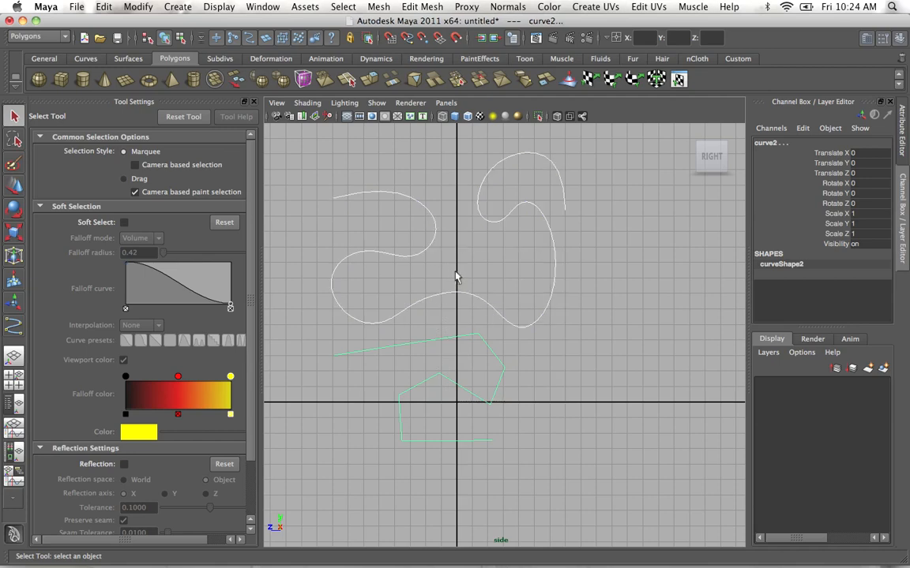
{"action": "key", "text": "Delete"}
Start a new linear CV curve about 1 grid unit from the vertical axis and 13 units up, with the tool settings closed.
{"action": "left_click", "coordinate": [14, 327]}
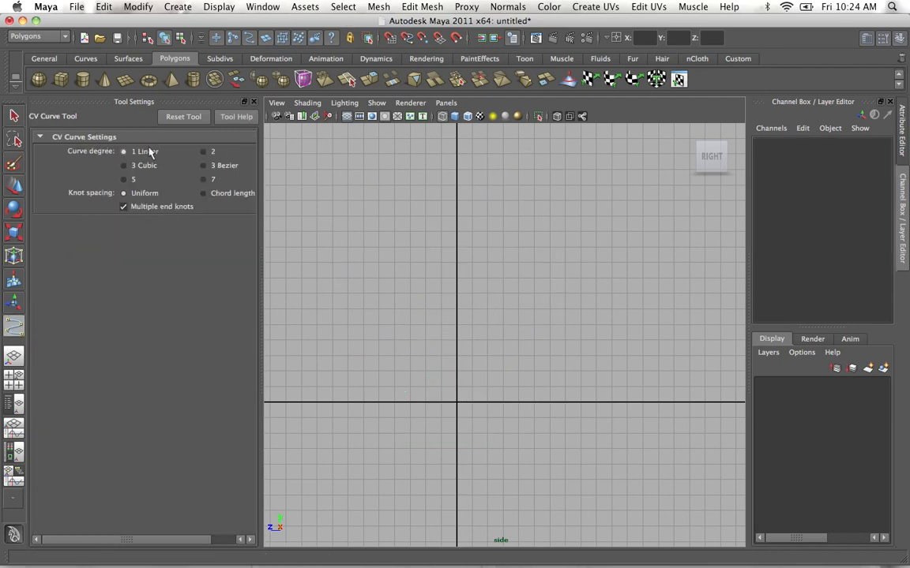
{"action": "left_click", "coordinate": [254, 102]}
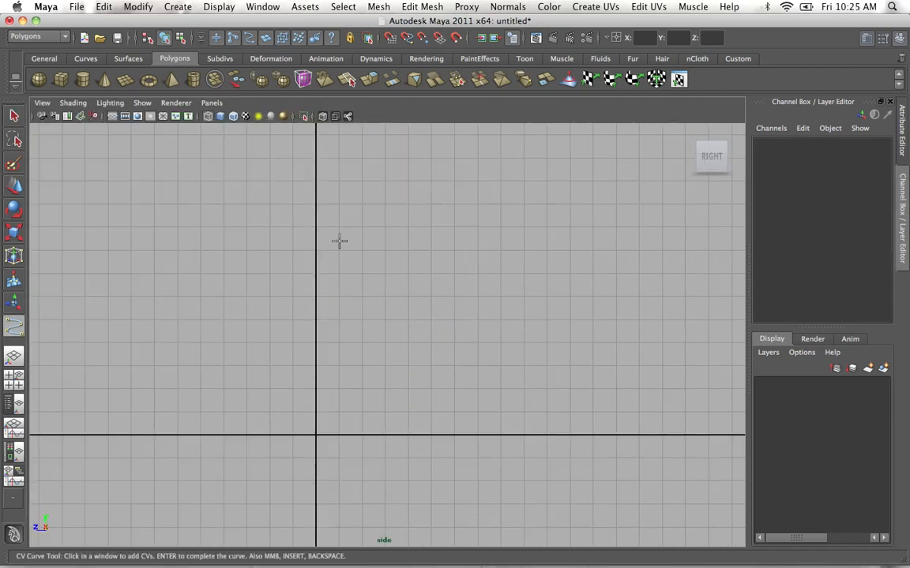
{"action": "middle_click_drag", "start_coordinate": [376, 237], "coordinate": [335, 310], "text": "alt"}
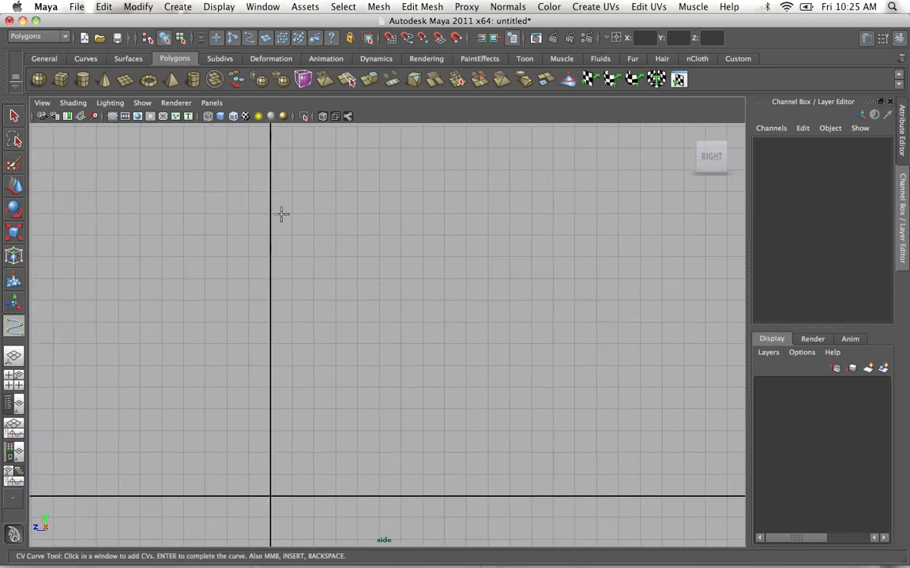
{"action": "right_click_drag", "start_coordinate": [282, 213], "coordinate": [324, 249], "text": "alt"}
{"action": "middle_click_drag", "start_coordinate": [324, 250], "coordinate": [299, 220], "text": "alt"}
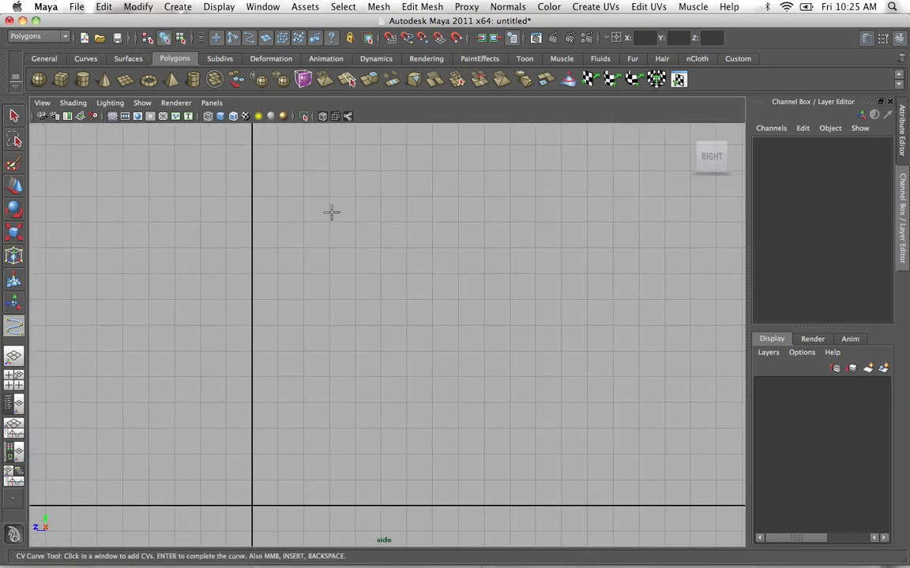
{"action": "middle_click_drag", "start_coordinate": [341, 251], "coordinate": [332, 228], "text": "alt"}
{"action": "right_click_drag", "start_coordinate": [332, 227], "coordinate": [301, 243], "text": "alt"}
{"action": "middle_click_drag", "start_coordinate": [302, 243], "coordinate": [319, 227], "text": "alt"}
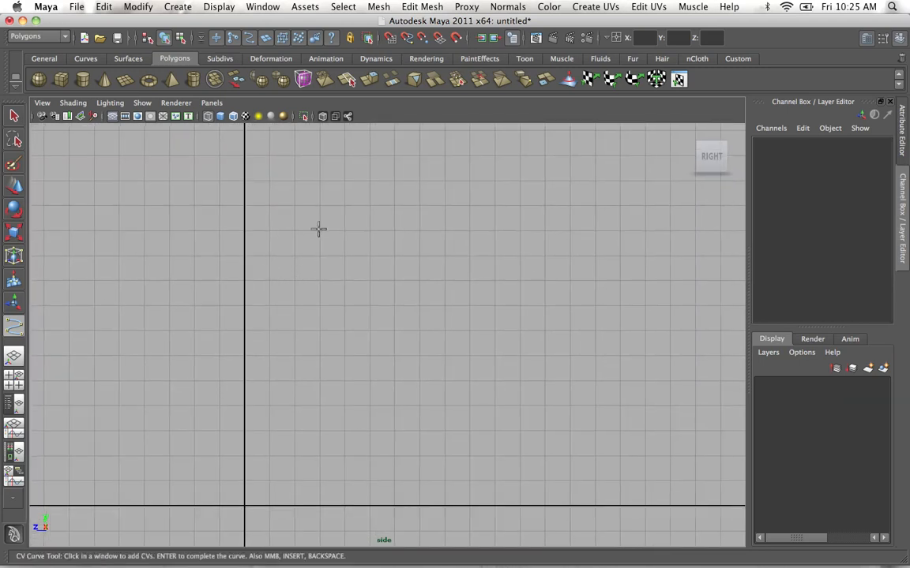
{"action": "left_click", "coordinate": [268, 182]}
{"action": "left_click_drag", "start_coordinate": [309, 185], "coordinate": [353, 181]}
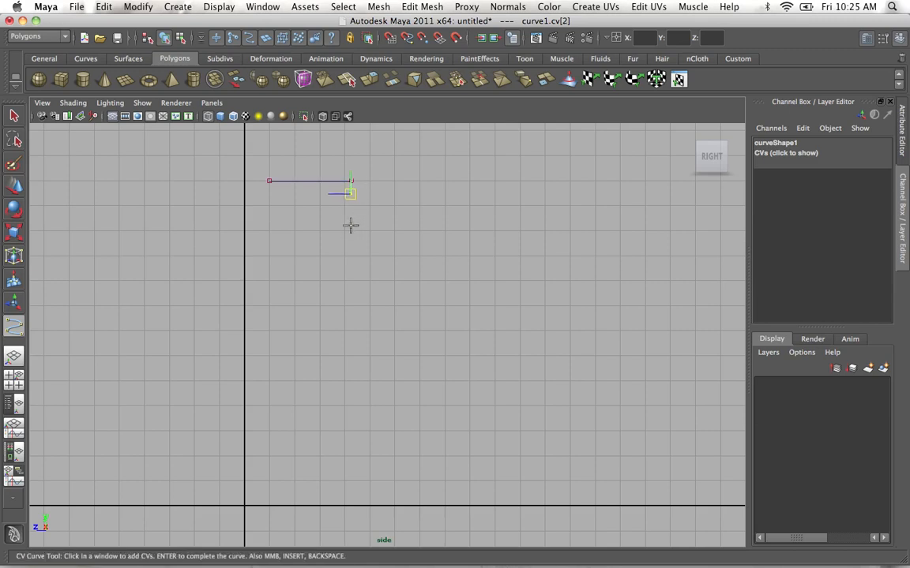
{"action": "left_click_drag", "start_coordinate": [361, 234], "coordinate": [343, 231]}
{"action": "middle_click_drag", "start_coordinate": [343, 231], "coordinate": [341, 237]}
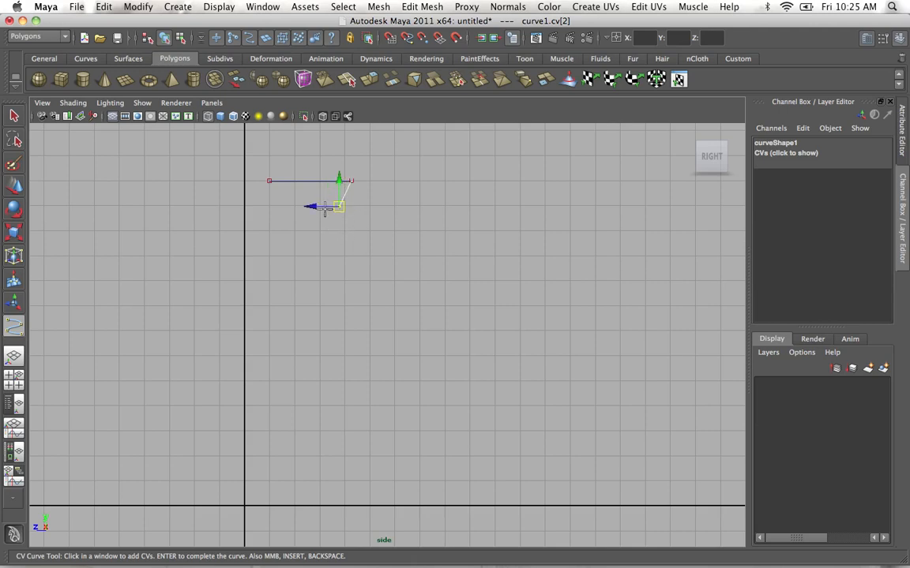
{"action": "key", "text": "BackSpace"}
{"action": "key", "text": "BackSpace"}
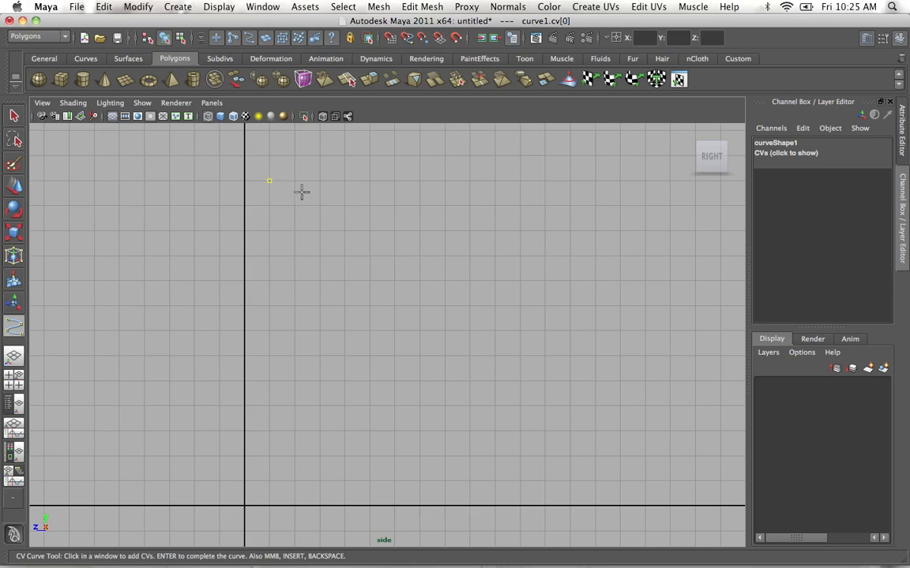
Draw the profile's flat top edge about 4 grid units long, followed by the small stepped rim beneath it.
{"action": "left_click_drag", "start_coordinate": [327, 178], "coordinate": [367, 182]}
{"action": "key", "text": "BackSpace"}
{"action": "left_click_drag", "start_coordinate": [367, 199], "coordinate": [333, 199]}
{"action": "left_click", "coordinate": [340, 208]}
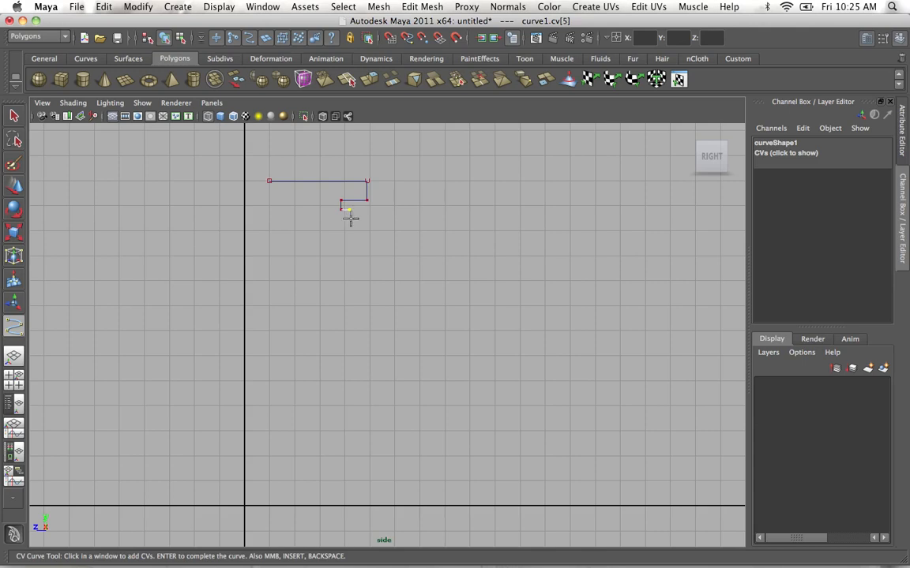
{"action": "left_click_drag", "start_coordinate": [330, 214], "coordinate": [314, 215]}
Continue the profile downward with a short neck, an outward slope, a long vertical side and a slightly inset lower section.
{"action": "left_click", "coordinate": [316, 224]}
{"action": "left_click", "coordinate": [314, 226]}
{"action": "left_click", "coordinate": [342, 247]}
{"action": "left_click_drag", "start_coordinate": [366, 262], "coordinate": [342, 265]}
{"action": "left_click", "coordinate": [342, 263]}
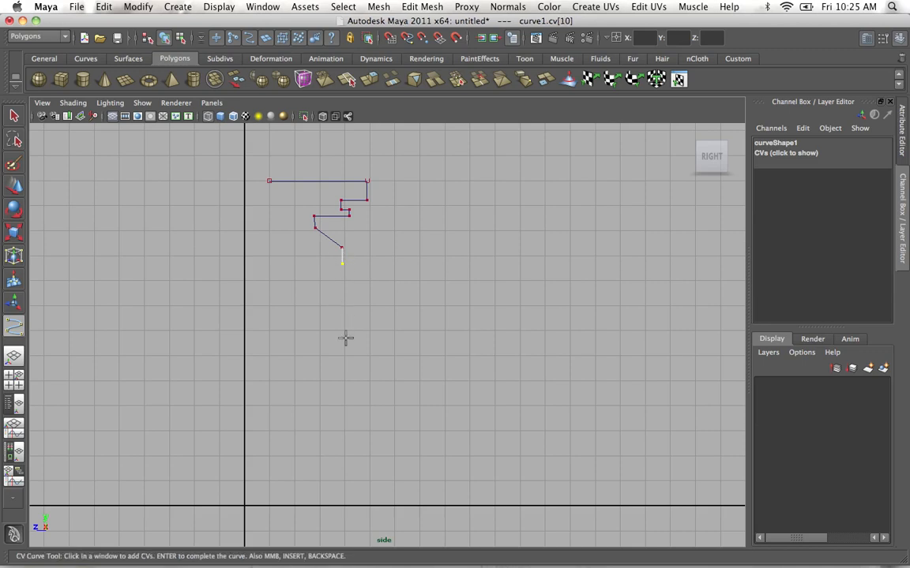
{"action": "left_click", "coordinate": [341, 332]}
{"action": "left_click", "coordinate": [326, 337]}
{"action": "left_click", "coordinate": [327, 411]}
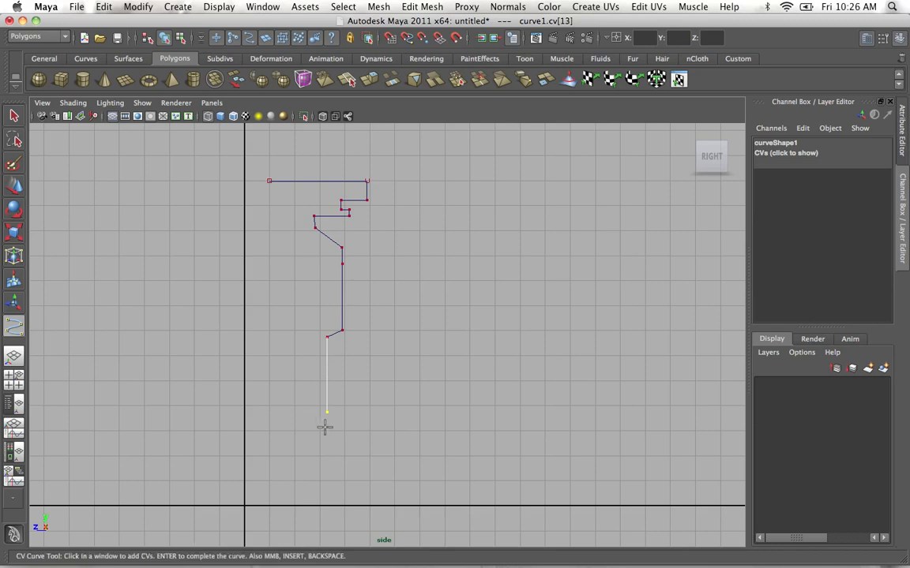
Flare the profile outward at its foot and add the thin stacked ledges with deep grooves below it.
{"action": "left_click_drag", "start_coordinate": [337, 425], "coordinate": [357, 437]}
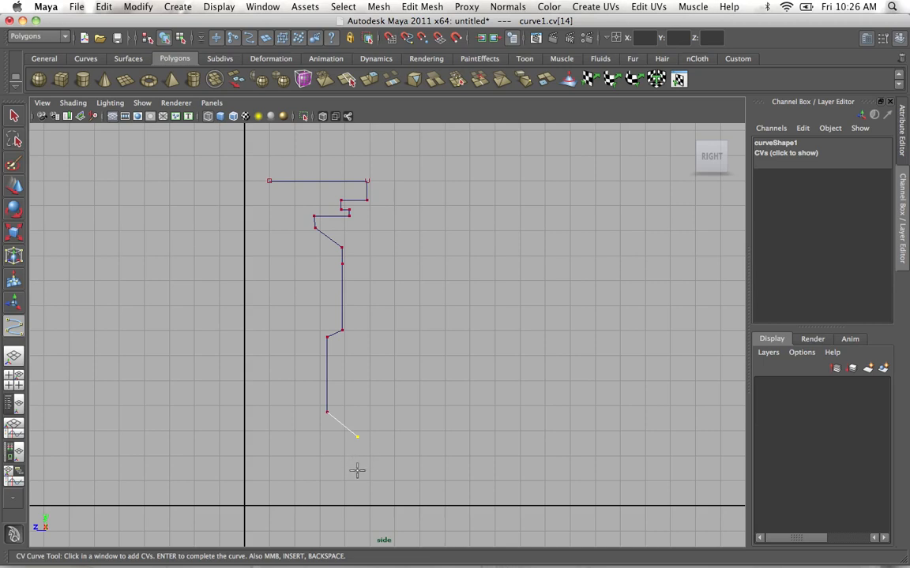
{"action": "left_click_drag", "start_coordinate": [357, 471], "coordinate": [291, 465]}
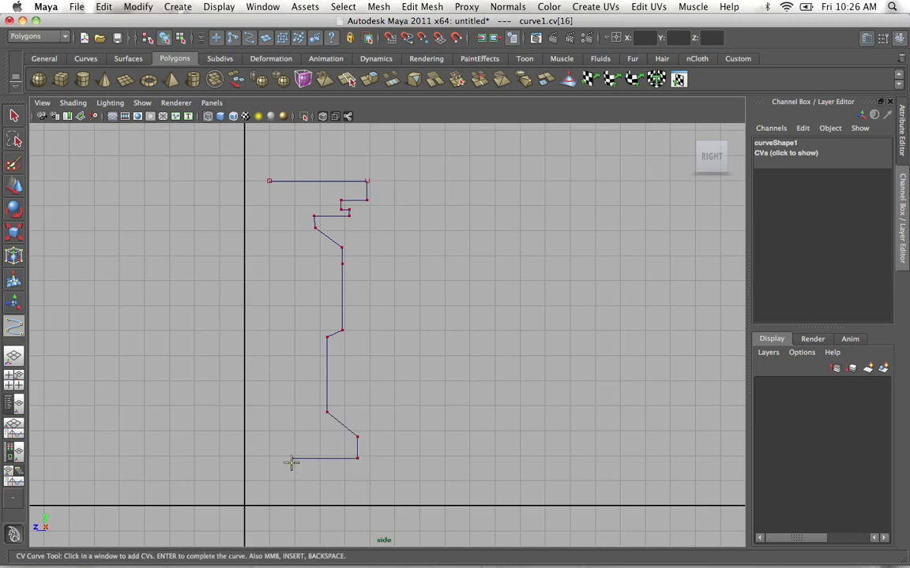
{"action": "left_click", "coordinate": [352, 465]}
{"action": "left_click", "coordinate": [359, 472]}
{"action": "left_click", "coordinate": [291, 471]}
{"action": "left_click", "coordinate": [292, 475]}
Extend the profile's lowest line outward to form a wide base with a beveled corner and short vertical edge about 8 grid units from the axis.
{"action": "left_click", "coordinate": [435, 475]}
{"action": "left_click", "coordinate": [453, 488]}
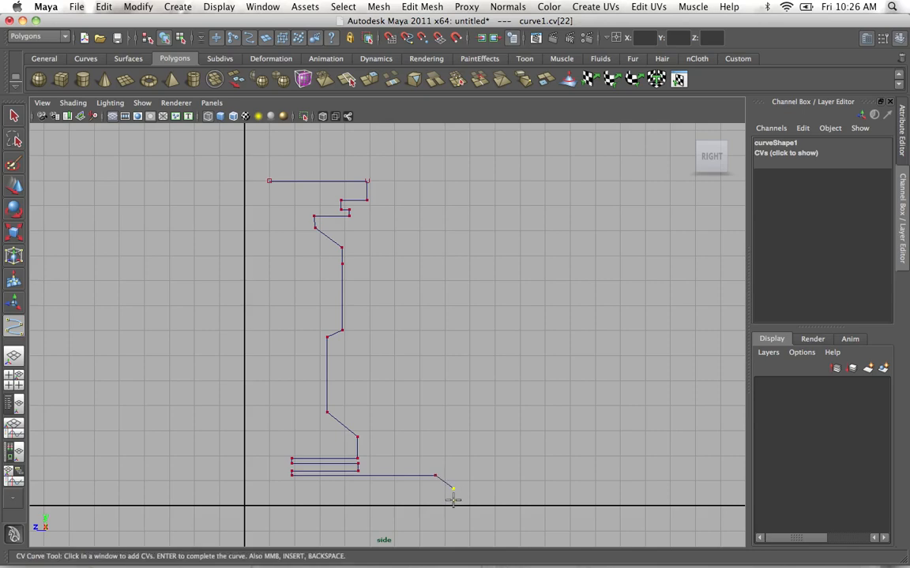
{"action": "left_click", "coordinate": [454, 496]}
{"action": "middle_click_drag", "start_coordinate": [425, 376], "coordinate": [370, 261], "text": "alt"}
{"action": "right_click_drag", "start_coordinate": [371, 261], "coordinate": [592, 514], "text": "alt"}
{"action": "middle_click_drag", "start_coordinate": [427, 334], "coordinate": [449, 274], "text": "alt"}
{"action": "right_click_drag", "start_coordinate": [449, 274], "coordinate": [485, 410], "text": "alt"}
{"action": "middle_click_drag", "start_coordinate": [485, 410], "coordinate": [503, 388], "text": "alt"}
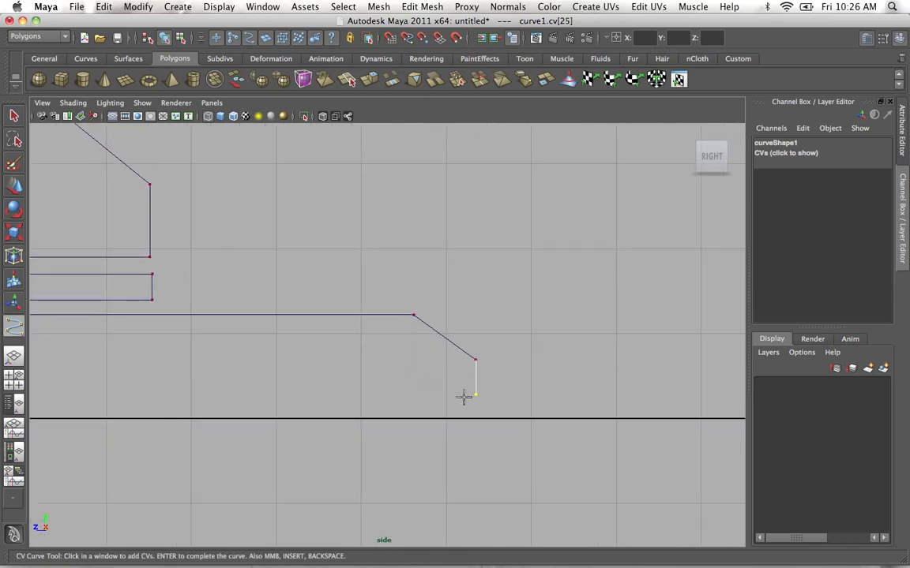
Run the base's underside inward, end it with a small slanted step about 7 units from the axis just above the ground line, and complete the curve.
{"action": "left_click", "coordinate": [369, 392]}
{"action": "left_click", "coordinate": [364, 404]}
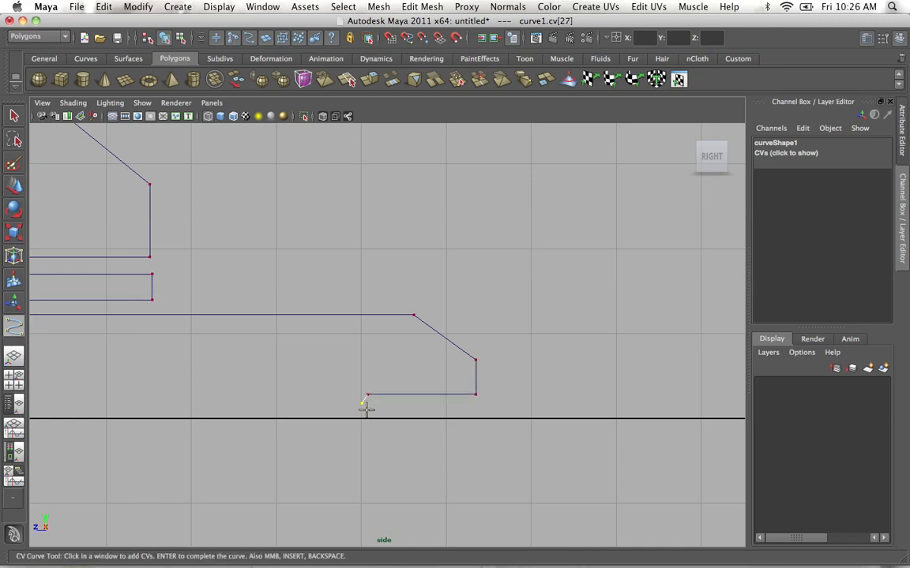
{"action": "left_click", "coordinate": [366, 408]}
{"action": "key", "text": "BackSpace"}
{"action": "key", "text": "BackSpace"}
{"action": "left_click", "coordinate": [360, 416]}
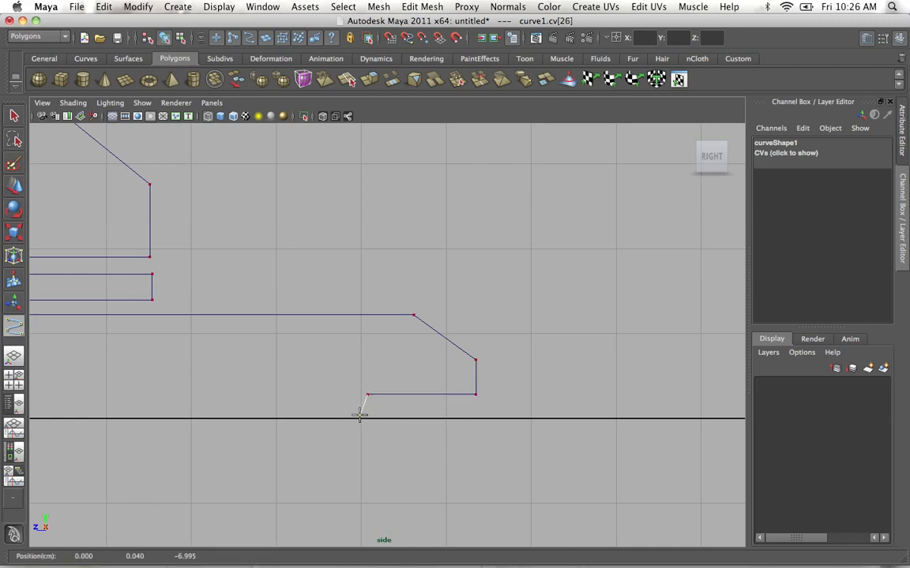
{"action": "key", "text": "Return"}
Switch the curve to control vertex editing and lower the two CVs of the base's underside slightly toward the ground line.
{"action": "right_click_drag", "start_coordinate": [420, 270], "coordinate": [281, 208], "text": "alt"}
{"action": "right_click_drag", "start_coordinate": [307, 308], "coordinate": [363, 337], "text": "alt"}
{"action": "middle_click_drag", "start_coordinate": [363, 337], "coordinate": [426, 414], "text": "alt"}
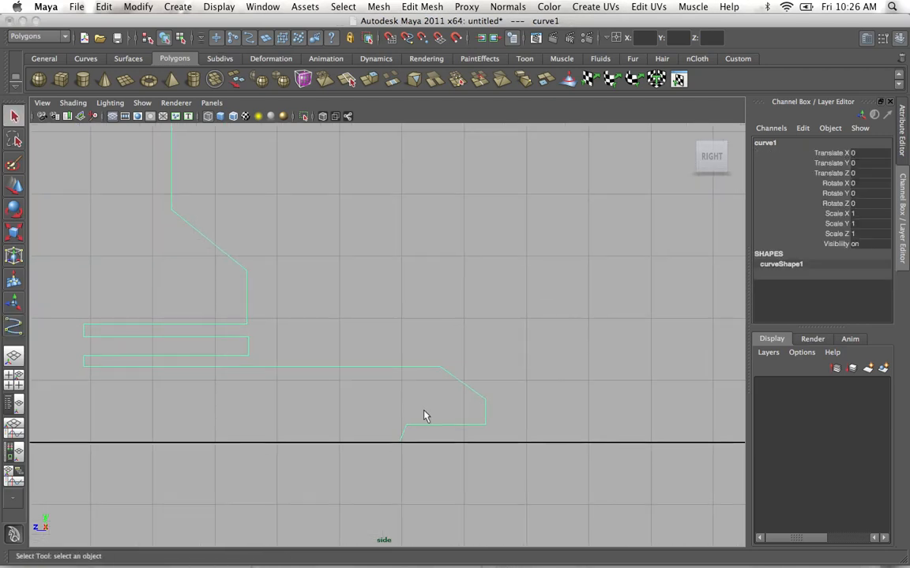
{"action": "right_click", "coordinate": [424, 365]}
{"action": "right_click_drag", "start_coordinate": [441, 366], "coordinate": [395, 365]}
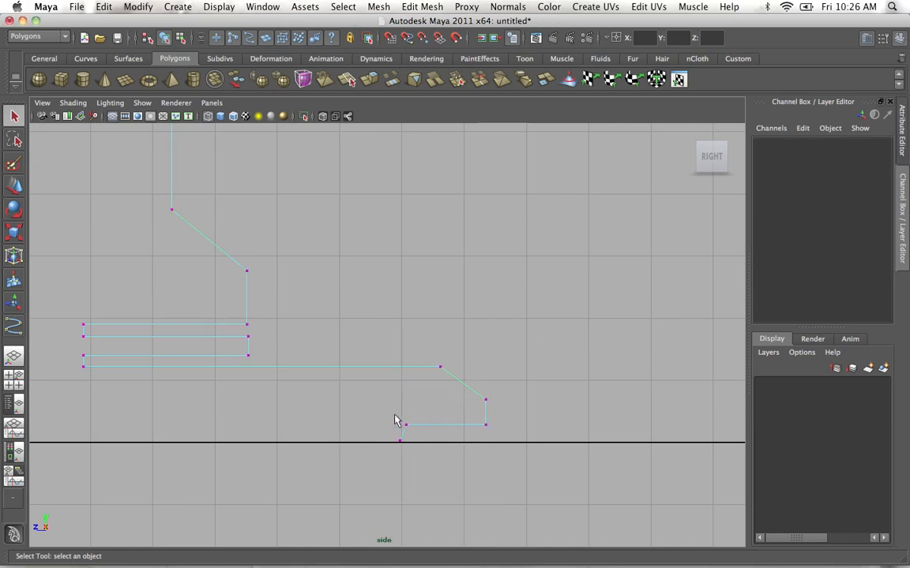
{"action": "left_click_drag", "start_coordinate": [479, 436], "coordinate": [497, 428]}
{"action": "key", "text": "w"}
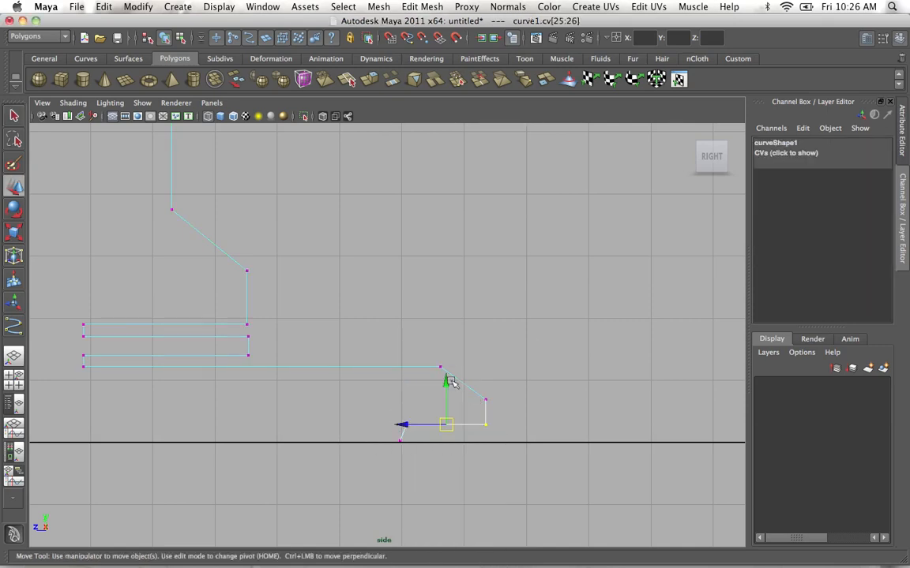
{"action": "right_click_drag", "start_coordinate": [424, 365], "coordinate": [375, 364]}
Narrow the upper groove above the base by scaling its four CVs closer together vertically.
{"action": "right_click_drag", "start_coordinate": [349, 301], "coordinate": [284, 225], "text": "alt"}
{"action": "middle_click_drag", "start_coordinate": [284, 224], "coordinate": [341, 314], "text": "alt"}
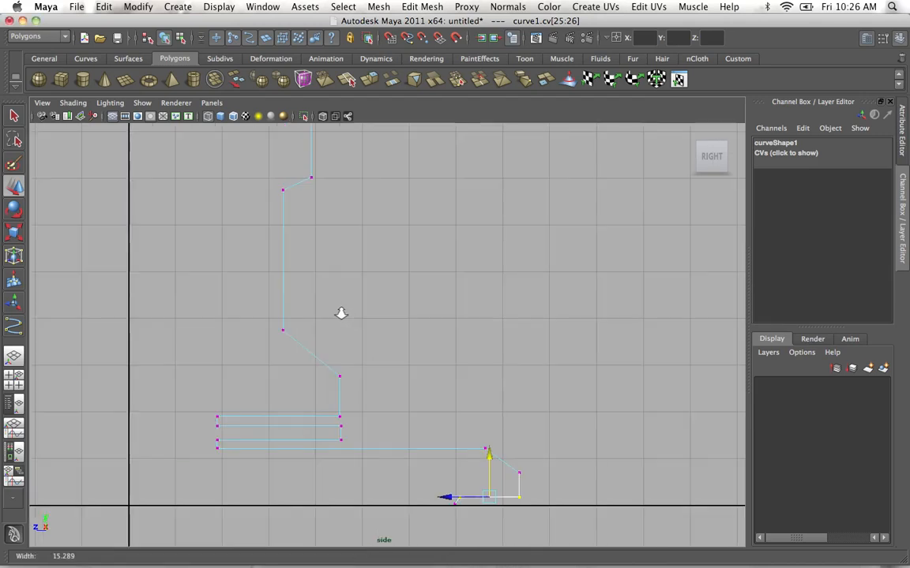
{"action": "left_click_drag", "start_coordinate": [198, 402], "coordinate": [365, 432]}
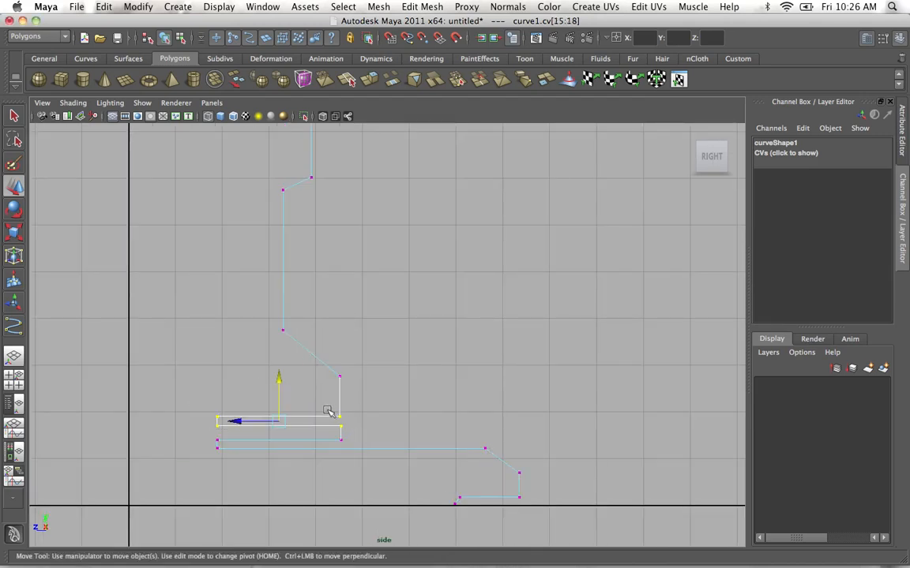
{"action": "key", "text": "r"}
{"action": "left_click_drag", "start_coordinate": [279, 364], "coordinate": [280, 393]}
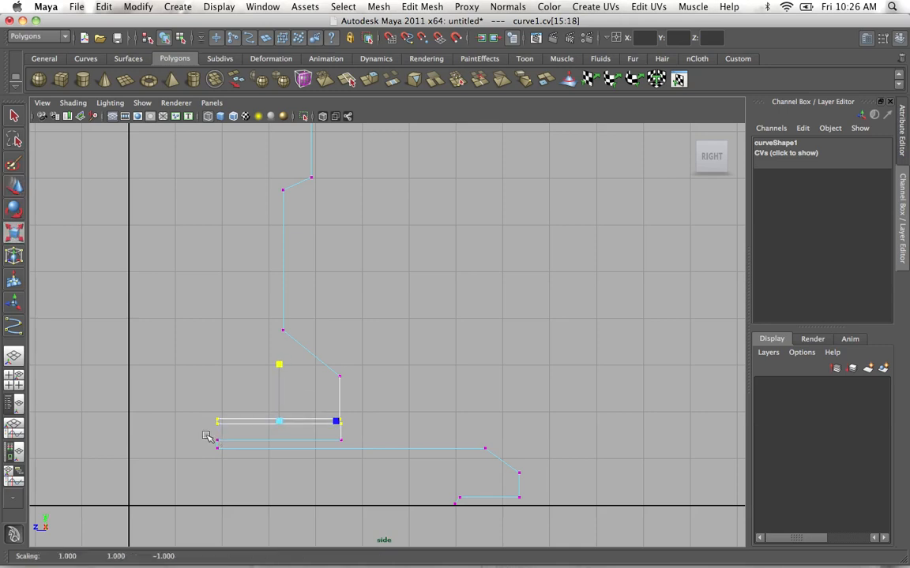
Lower the two CVs under the thin ledge to narrow the bottom groove, and move the upper groove's four CVs down.
{"action": "left_click_drag", "start_coordinate": [206, 432], "coordinate": [349, 440]}
{"action": "key", "text": "w"}
{"action": "left_click_drag", "start_coordinate": [278, 394], "coordinate": [280, 400]}
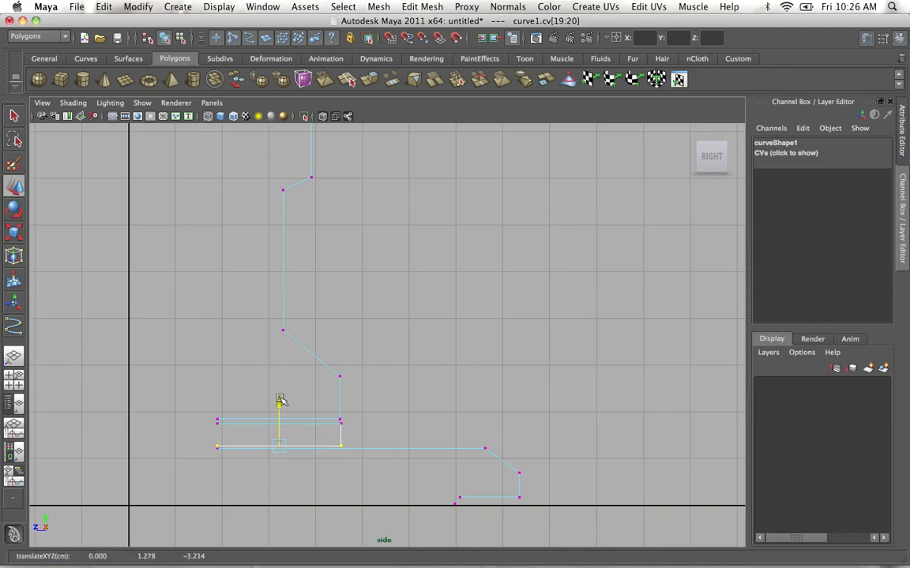
{"action": "left_click_drag", "start_coordinate": [201, 405], "coordinate": [357, 431]}
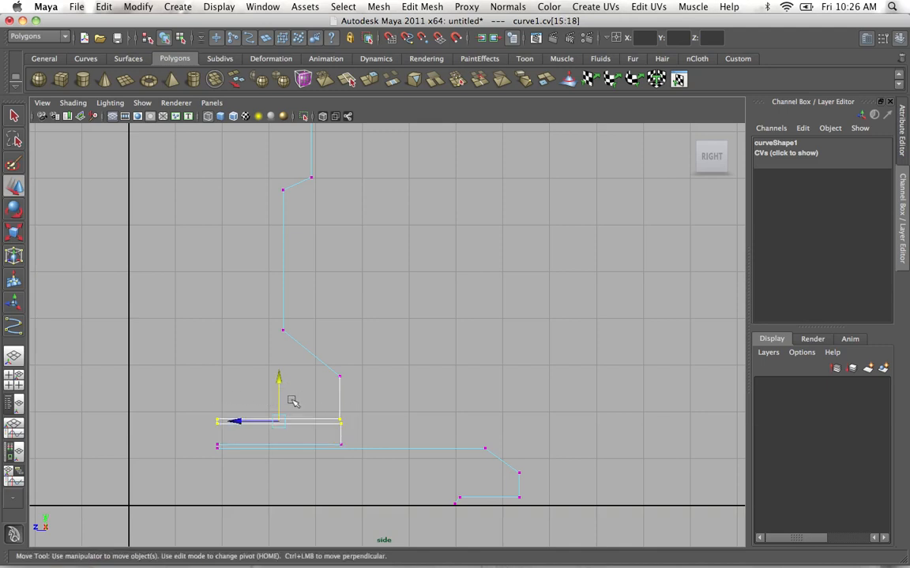
{"action": "left_click_drag", "start_coordinate": [279, 385], "coordinate": [282, 399]}
Align the foot's lower outer CV with the ledge's outer edge, and pull the foot's upper outer CV outward.
{"action": "right_click_drag", "start_coordinate": [315, 423], "coordinate": [370, 439], "text": "alt"}
{"action": "middle_click_drag", "start_coordinate": [371, 439], "coordinate": [427, 340], "text": "alt"}
{"action": "right_click_drag", "start_coordinate": [426, 339], "coordinate": [480, 475], "text": "alt"}
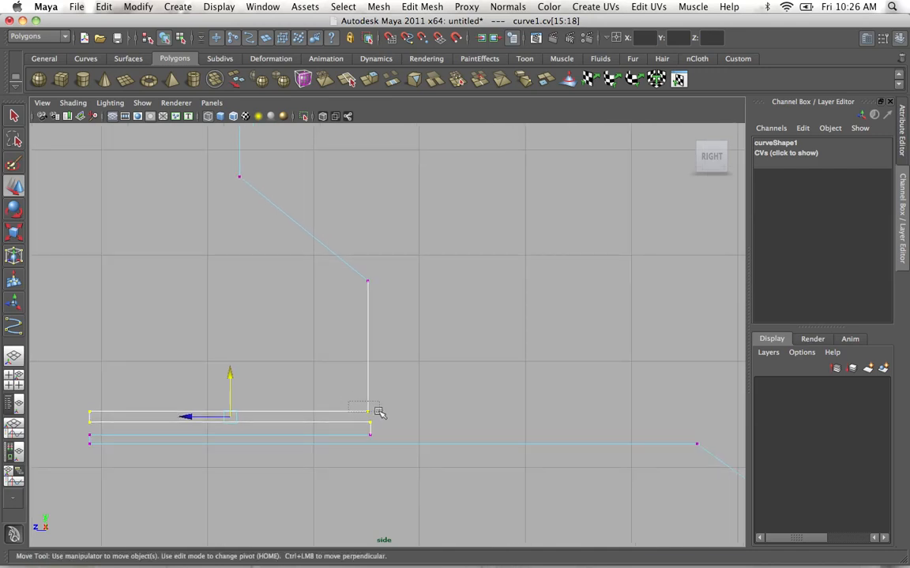
{"action": "left_click", "coordinate": [368, 412]}
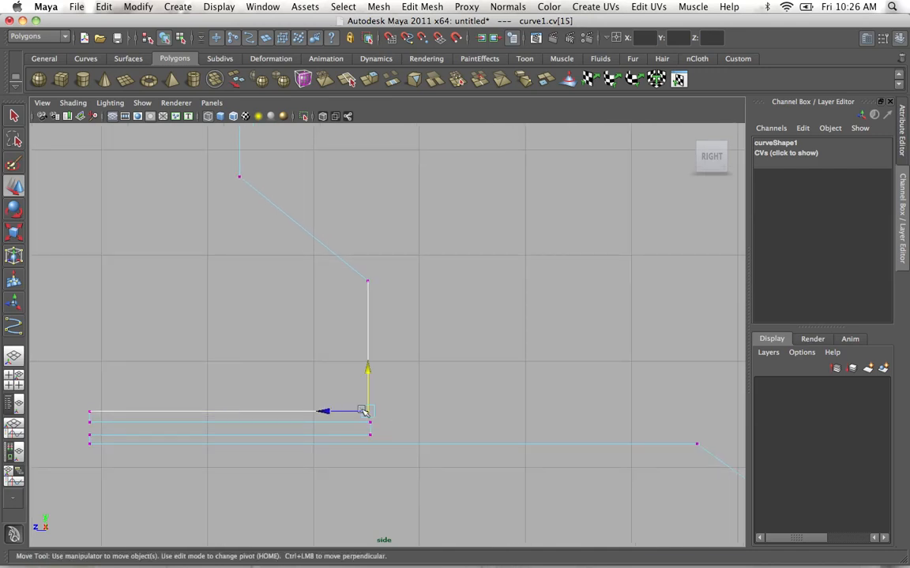
{"action": "left_click", "coordinate": [367, 283]}
{"action": "left_click_drag", "start_coordinate": [371, 285], "coordinate": [408, 285]}
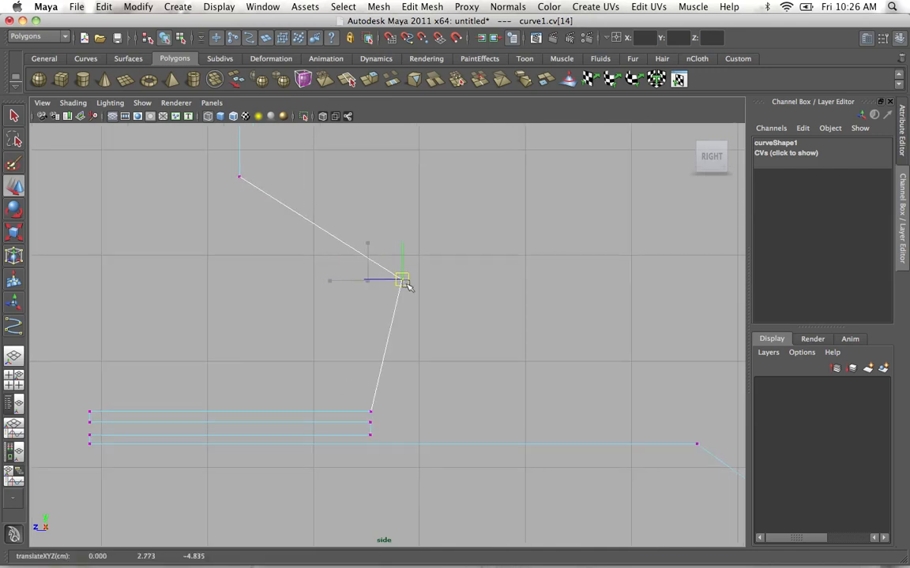
Flatten the foot's two outer CVs into a vertical edge and move that edge inward in line with the ledge.
{"action": "left_click_drag", "start_coordinate": [376, 238], "coordinate": [440, 406]}
{"action": "left_click_drag", "start_coordinate": [365, 398], "coordinate": [387, 414], "text": "shift"}
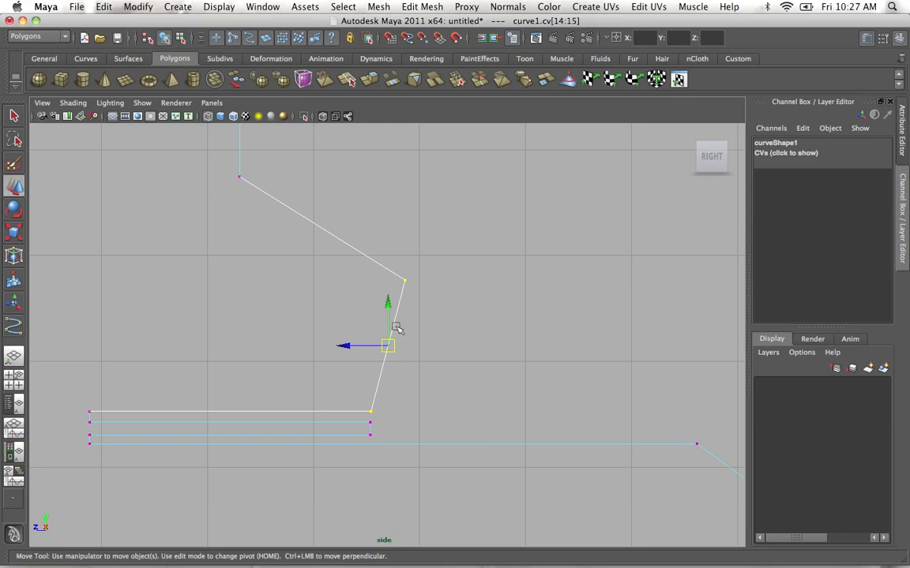
{"action": "key", "text": "r"}
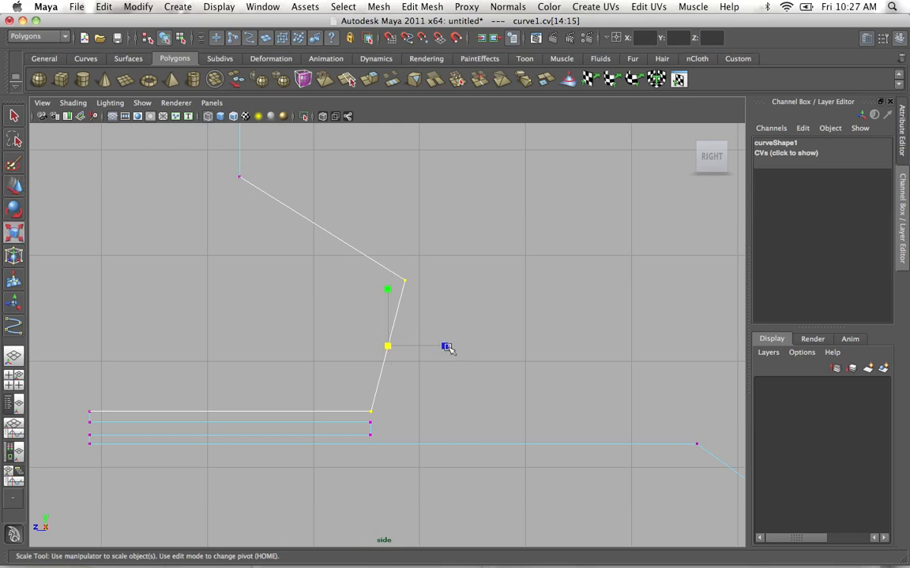
{"action": "left_click_drag", "start_coordinate": [446, 348], "coordinate": [343, 350]}
{"action": "key", "text": "w"}
{"action": "middle_click_drag", "start_coordinate": [372, 313], "coordinate": [382, 288], "text": "alt"}
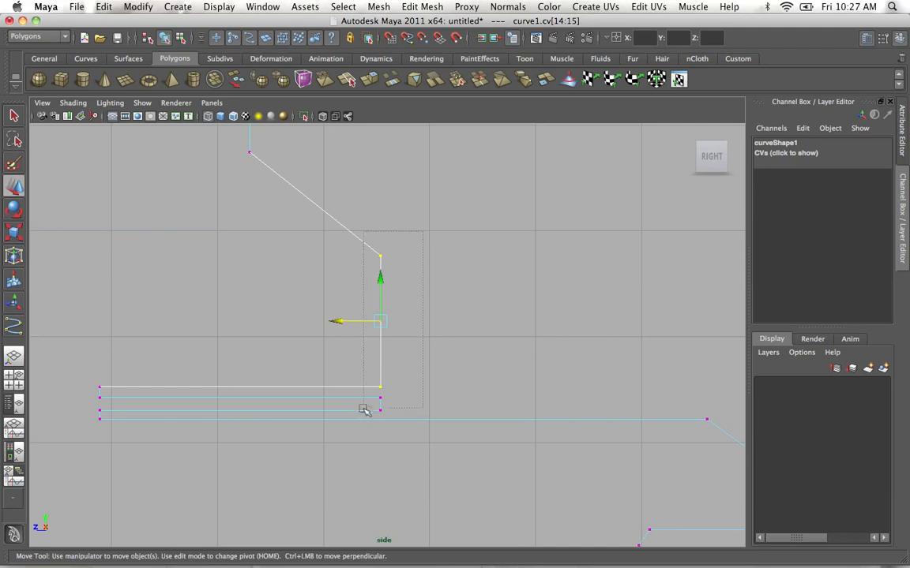
Scale the four outer CVs of the foot and ledge flat horizontally so they share one vertical line.
{"action": "left_click_drag", "start_coordinate": [365, 417], "coordinate": [365, 416]}
{"action": "key", "text": "r"}
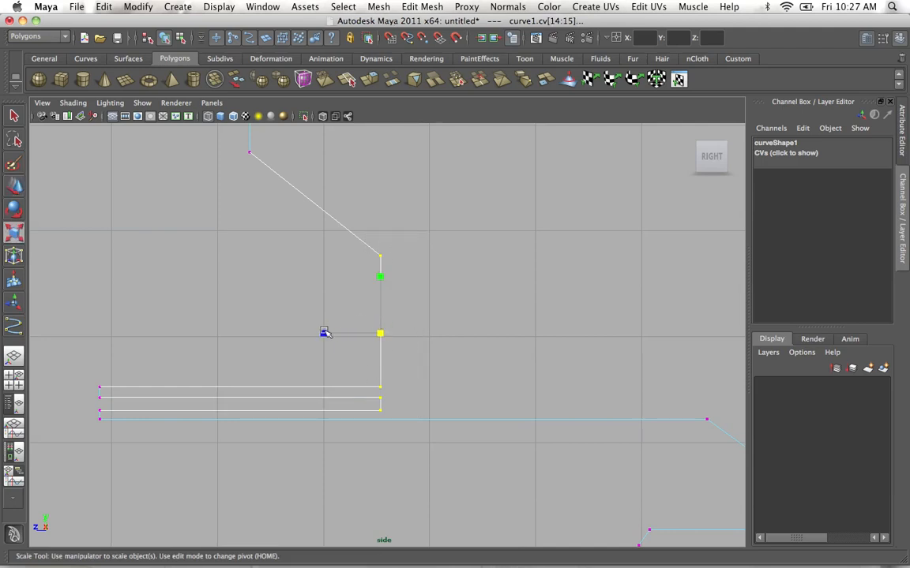
{"action": "left_click_drag", "start_coordinate": [324, 333], "coordinate": [380, 337]}
Move the first CV of the profile's top edge horizontally onto the vertical center axis.
{"action": "middle_click_drag", "start_coordinate": [398, 264], "coordinate": [378, 402], "text": "alt"}
{"action": "right_click_drag", "start_coordinate": [377, 401], "coordinate": [355, 414], "text": "alt"}
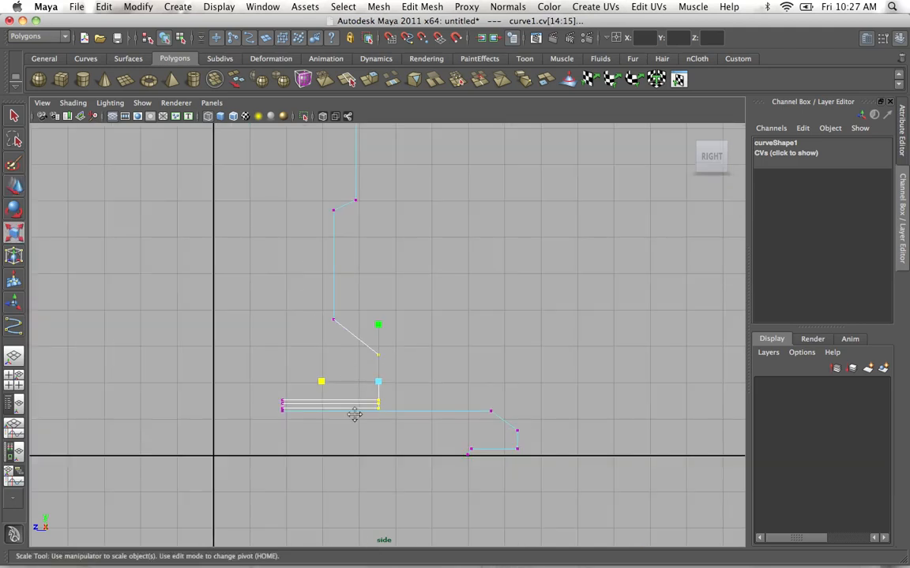
{"action": "middle_click_drag", "start_coordinate": [355, 415], "coordinate": [367, 544], "text": "alt"}
{"action": "right_click_drag", "start_coordinate": [382, 350], "coordinate": [401, 356], "text": "alt"}
{"action": "middle_click_drag", "start_coordinate": [393, 143], "coordinate": [378, 299], "text": "alt"}
{"action": "right_click_drag", "start_coordinate": [377, 299], "coordinate": [341, 287], "text": "alt"}
{"action": "middle_click_drag", "start_coordinate": [341, 286], "coordinate": [356, 204], "text": "alt"}
{"action": "right_click_drag", "start_coordinate": [356, 205], "coordinate": [329, 213], "text": "alt"}
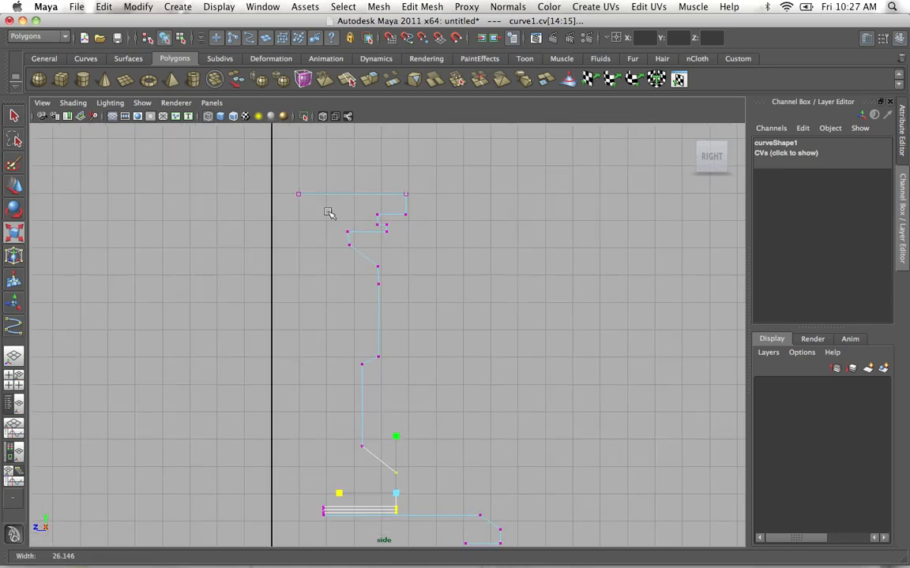
{"action": "middle_click_drag", "start_coordinate": [329, 213], "coordinate": [336, 162], "text": "alt"}
{"action": "middle_click_drag", "start_coordinate": [335, 313], "coordinate": [304, 392], "text": "alt"}
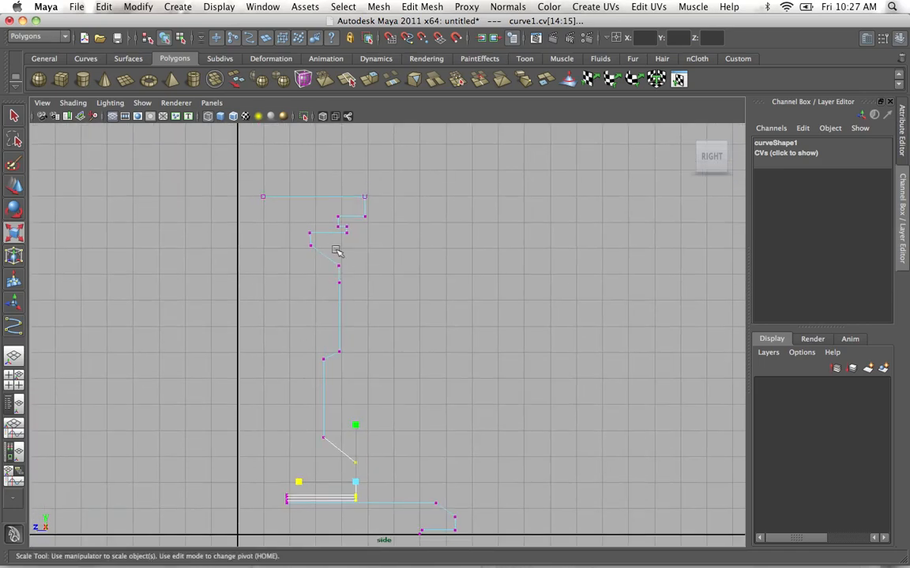
{"action": "left_click_drag", "start_coordinate": [243, 188], "coordinate": [214, 197]}
{"action": "key", "text": "w"}
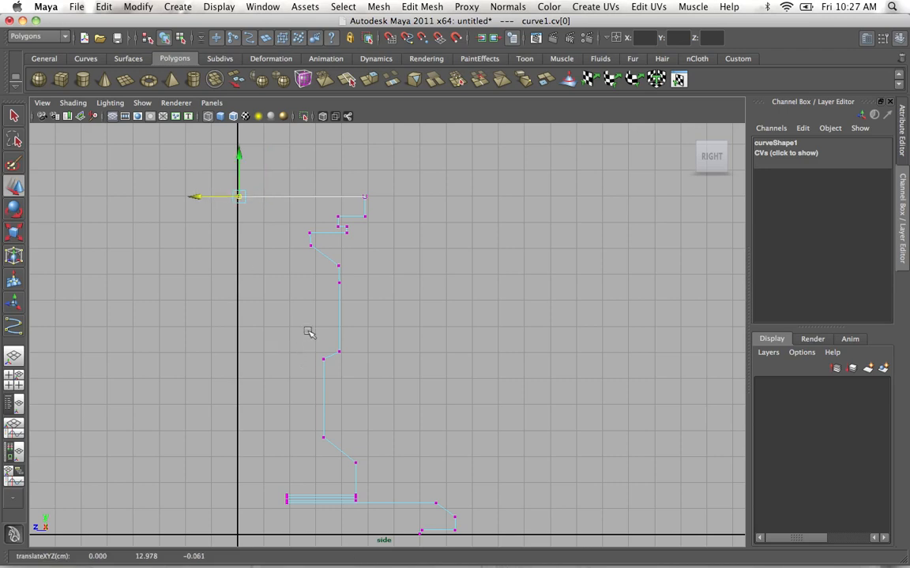
Leave control vertex editing and switch to the perspective view to examine the whole profile curve.
{"action": "middle_click_drag", "start_coordinate": [335, 323], "coordinate": [345, 270], "text": "alt"}
{"action": "key", "text": "space"}
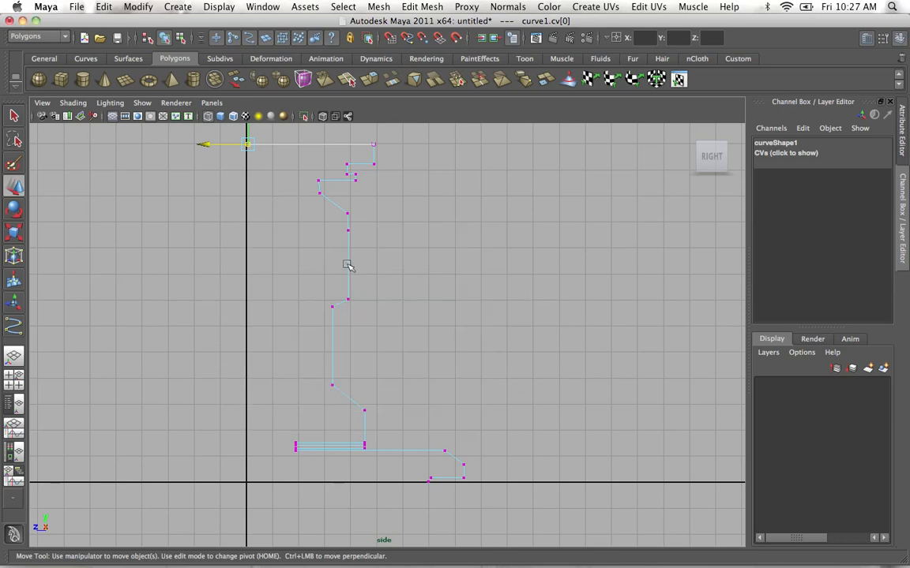
{"action": "right_click", "coordinate": [347, 267]}
{"action": "key", "text": "Escape"}
{"action": "key", "text": "space"}
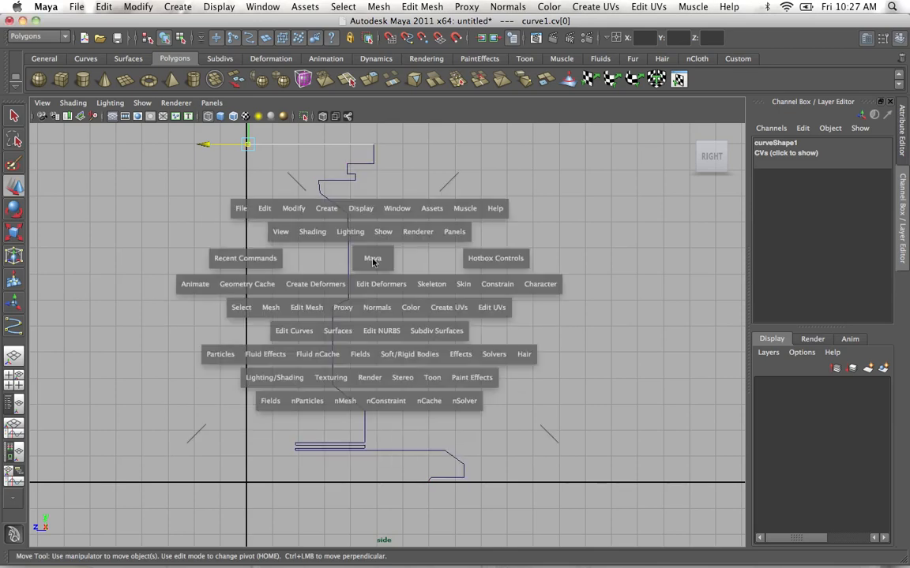
{"action": "mouse_move", "coordinate": [372, 258]}
{"action": "left_mouse_down"}
{"action": "mouse_move", "coordinate": [387, 245]}
{"action": "mouse_move", "coordinate": [309, 225]}
{"action": "mouse_move", "coordinate": [286, 367]}
{"action": "mouse_move", "coordinate": [335, 264]}
{"action": "mouse_move", "coordinate": [390, 281]}
{"action": "mouse_move", "coordinate": [395, 266]}
{"action": "mouse_move", "coordinate": [373, 270]}
{"action": "left_mouse_up"}
{"action": "left_click", "coordinate": [386, 277]}
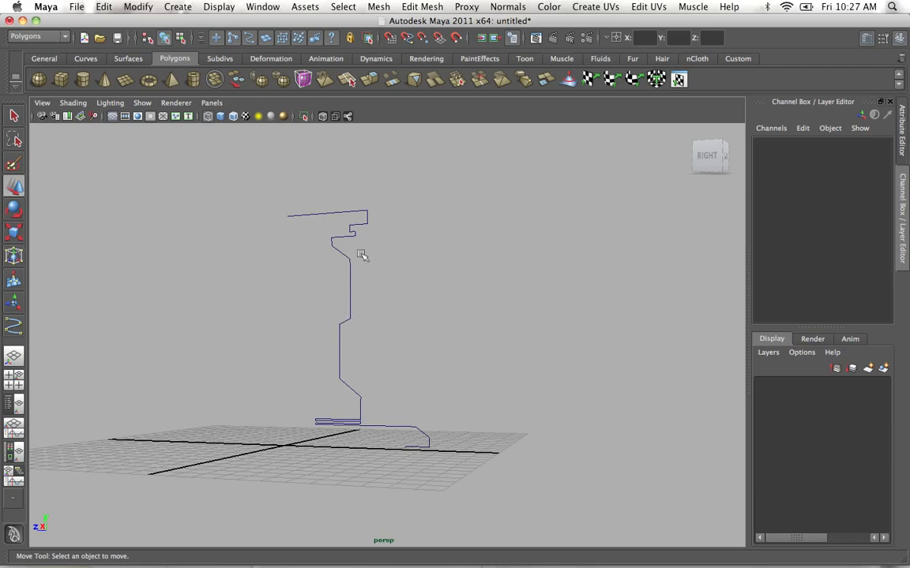
Return to the side view and hide its grid.
{"action": "key", "text": "space"}
{"action": "left_click_drag", "start_coordinate": [370, 290], "coordinate": [413, 292]}
{"action": "middle_click_drag", "start_coordinate": [363, 267], "coordinate": [355, 356], "text": "alt"}
{"action": "scroll", "coordinate": [390, 302], "scroll_direction": "up", "scroll_amount": 2}
{"action": "middle_click_drag", "start_coordinate": [390, 303], "coordinate": [392, 241], "text": "alt"}
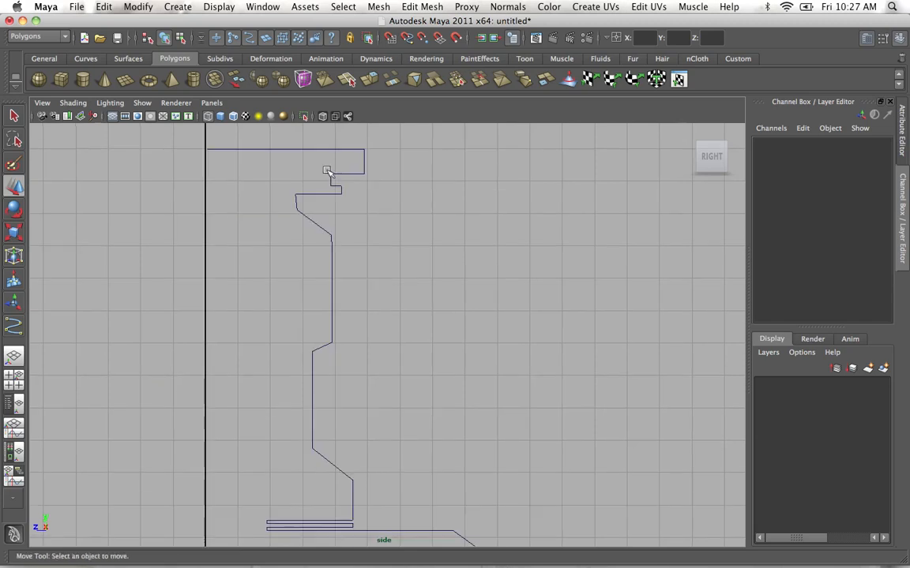
{"action": "left_click", "coordinate": [125, 116]}
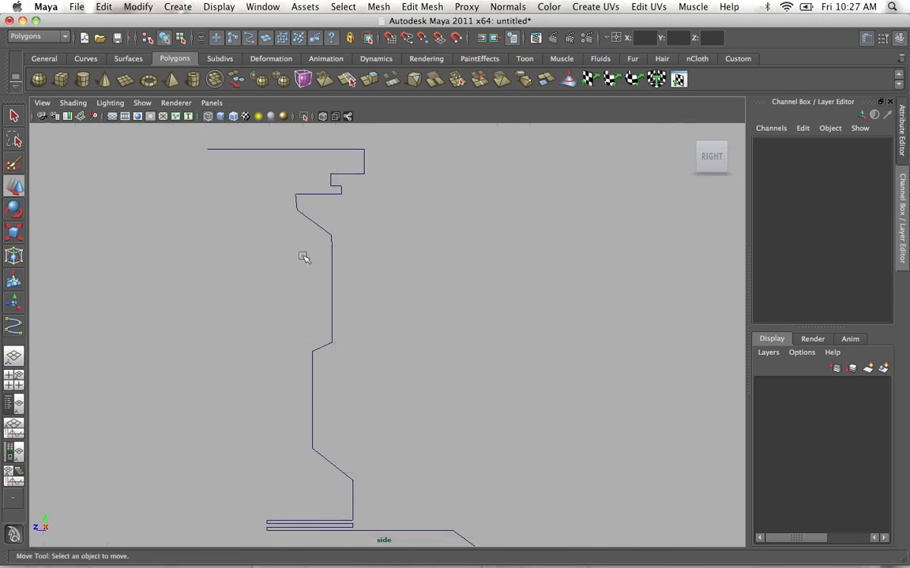
Activate the CV Curve Tool with curve degree 3 Cubic and close its settings.
{"action": "middle_click_drag", "start_coordinate": [338, 266], "coordinate": [297, 229], "text": "alt"}
{"action": "scroll", "coordinate": [297, 230], "scroll_direction": "up", "scroll_amount": 2}
{"action": "middle_click_drag", "start_coordinate": [302, 280], "coordinate": [320, 449], "text": "alt"}
{"action": "scroll", "coordinate": [394, 396], "scroll_direction": "up", "scroll_amount": 3}
{"action": "middle_click_drag", "start_coordinate": [366, 365], "coordinate": [374, 300], "text": "alt"}
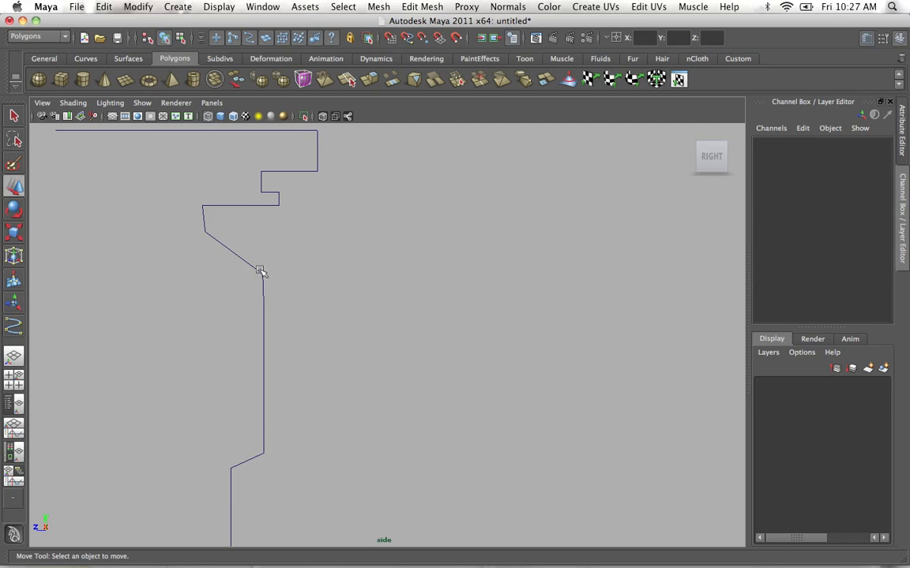
{"action": "left_click_drag", "start_coordinate": [200, 223], "coordinate": [210, 243]}
{"action": "double_click", "coordinate": [15, 328]}
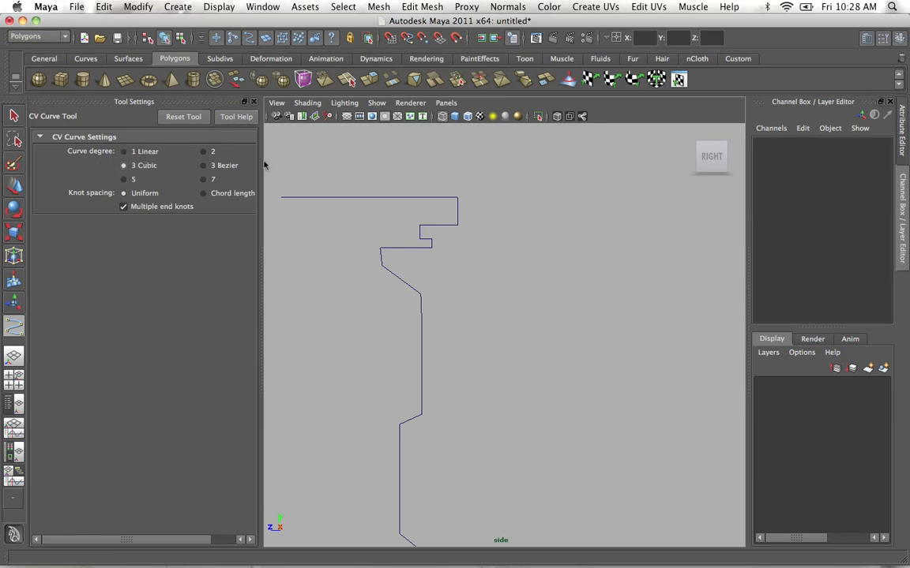
{"action": "left_click", "coordinate": [253, 102]}
Draw a seven-CV cubic curve from just outside the ledge's inner end down to the top of the neck's vertical wall.
{"action": "middle_click_drag", "start_coordinate": [328, 271], "coordinate": [359, 241], "text": "alt"}
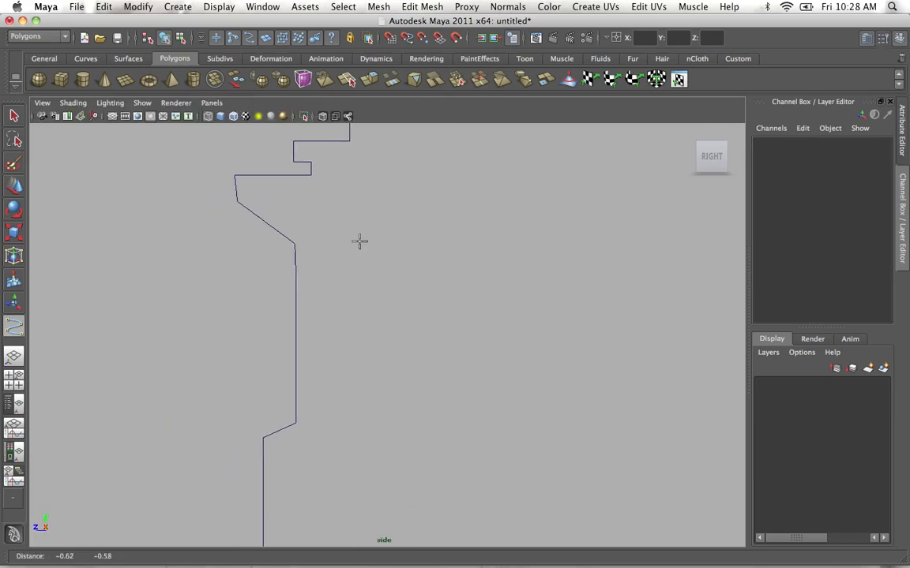
{"action": "middle_click_drag", "start_coordinate": [287, 240], "coordinate": [331, 317], "text": "alt"}
{"action": "right_click_drag", "start_coordinate": [331, 316], "coordinate": [376, 291], "text": "alt"}
{"action": "middle_click_drag", "start_coordinate": [229, 234], "coordinate": [319, 322], "text": "alt"}
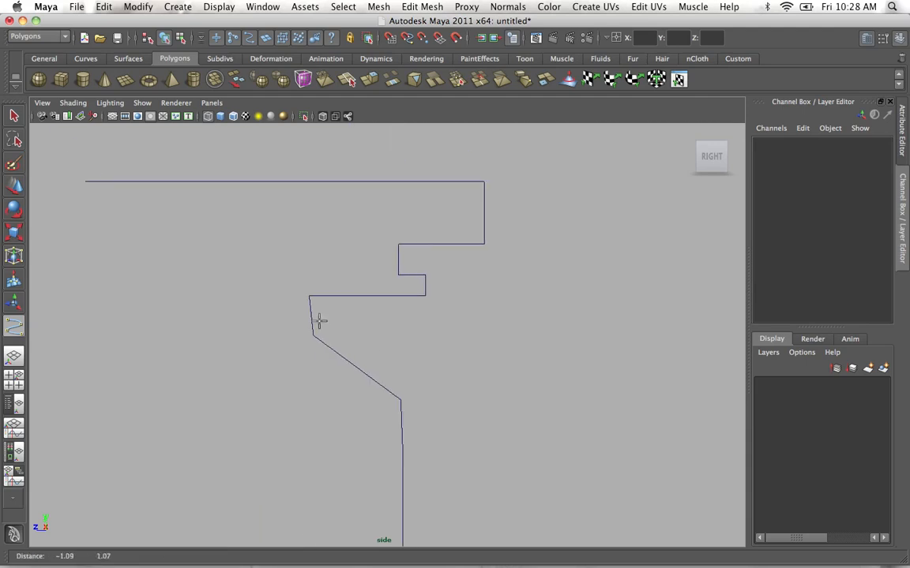
{"action": "scroll", "coordinate": [283, 285], "scroll_direction": "up", "scroll_amount": 2}
{"action": "left_click", "coordinate": [278, 287]}
{"action": "left_click", "coordinate": [276, 304]}
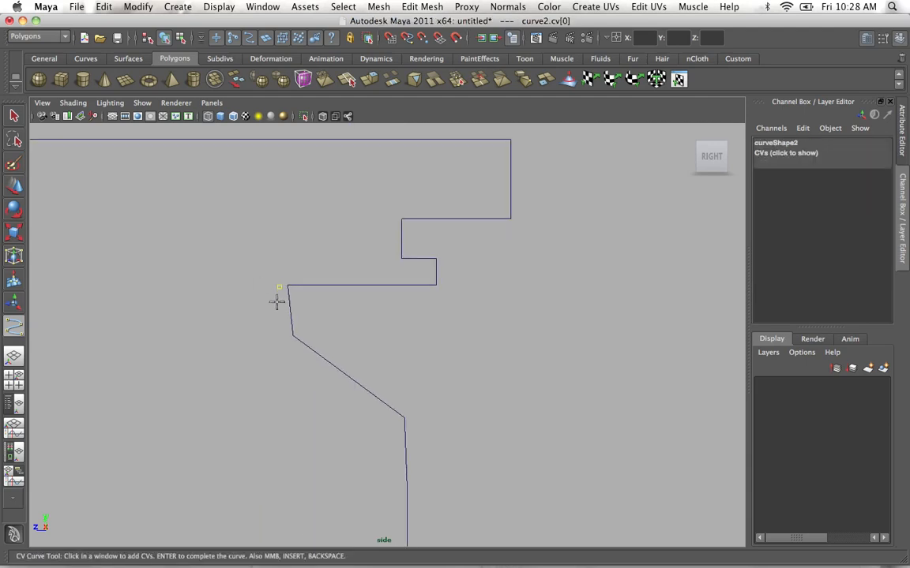
{"action": "left_click", "coordinate": [277, 334]}
{"action": "left_click", "coordinate": [293, 356]}
{"action": "left_click", "coordinate": [324, 382]}
{"action": "left_click", "coordinate": [372, 410]}
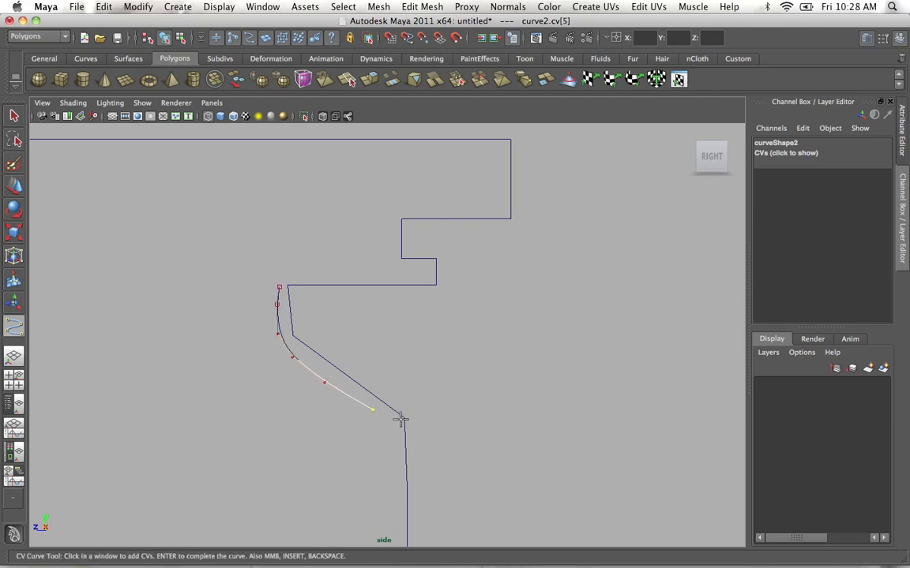
{"action": "left_click", "coordinate": [404, 417]}
{"action": "middle_click_drag", "start_coordinate": [316, 308], "coordinate": [296, 261], "text": "alt"}
{"action": "right_click_drag", "start_coordinate": [296, 260], "coordinate": [254, 284], "text": "alt"}
{"action": "mouse_move", "coordinate": [254, 284]}
{"action": "middle_mouse_down", "text": "alt"}
{"action": "mouse_move", "coordinate": [266, 299]}
{"action": "mouse_move", "coordinate": [258, 299]}
{"action": "middle_mouse_up", "text": "alt"}
{"action": "right_click_drag", "start_coordinate": [316, 316], "coordinate": [406, 343], "text": "alt"}
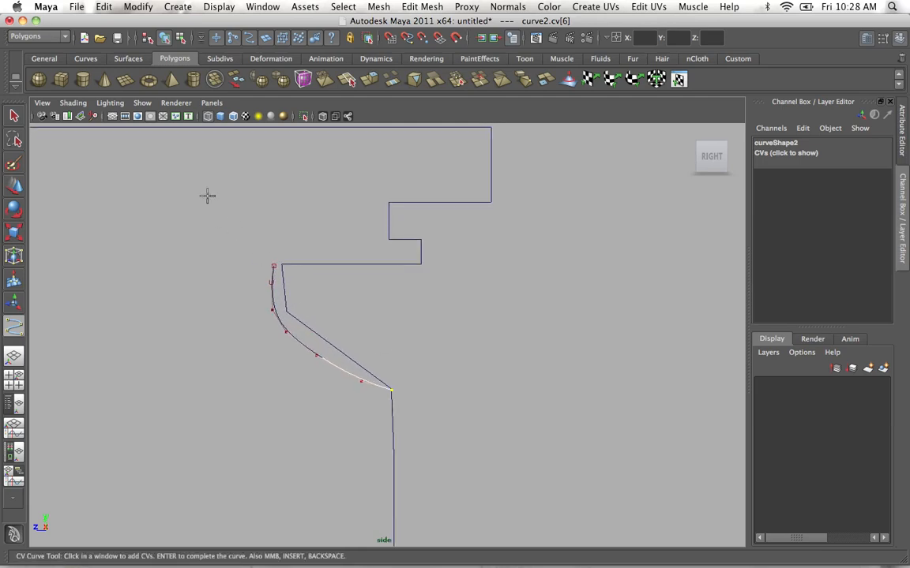
{"action": "key", "text": "w"}
Show the cubic curve's control vertices and scale its top three CVs horizontally into a straight vertical line.
{"action": "right_click", "coordinate": [346, 365]}
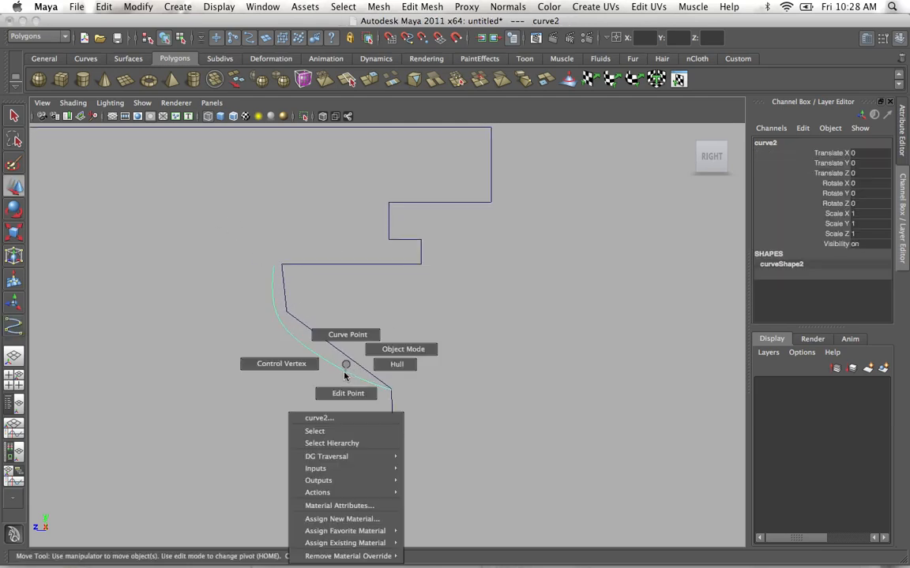
{"action": "left_click", "coordinate": [281, 364]}
{"action": "left_click_drag", "start_coordinate": [239, 251], "coordinate": [275, 284]}
{"action": "key", "text": "r"}
{"action": "left_click", "coordinate": [273, 308]}
{"action": "left_click_drag", "start_coordinate": [246, 252], "coordinate": [322, 309]}
{"action": "middle_click_drag", "start_coordinate": [325, 291], "coordinate": [271, 290]}
Move the cubic curve's fourth, fifth and sixth CVs slightly down to make the bend fuller.
{"action": "left_click_drag", "start_coordinate": [279, 323], "coordinate": [361, 392]}
{"action": "key", "text": "w"}
{"action": "left_click", "coordinate": [315, 355]}
{"action": "left_click", "coordinate": [361, 382]}
Flatten the curve's last three CVs into a horizontal line and align them with the top of the vertical wall.
{"action": "left_click_drag", "start_coordinate": [427, 407], "coordinate": [309, 348]}
{"action": "key", "text": "r"}
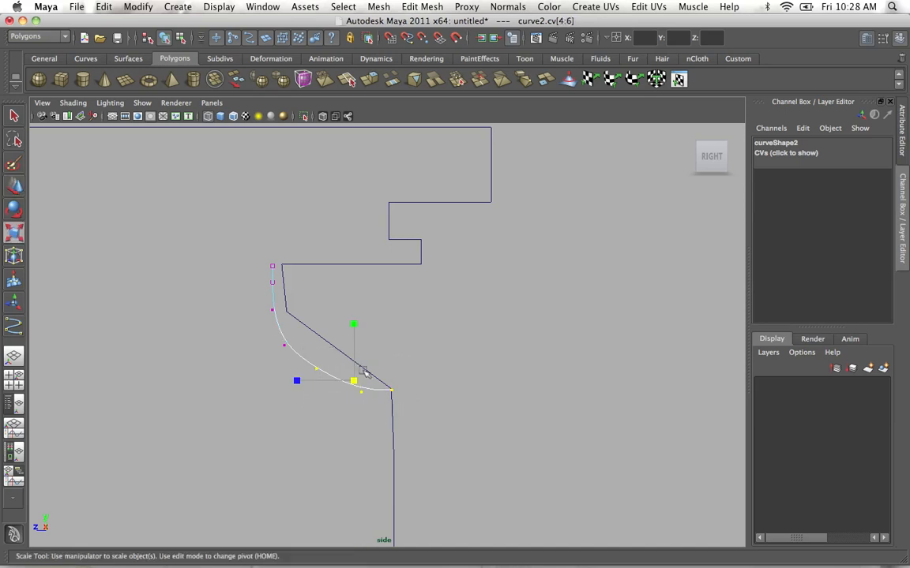
{"action": "left_click_drag", "start_coordinate": [352, 325], "coordinate": [356, 393]}
{"action": "key", "text": "w"}
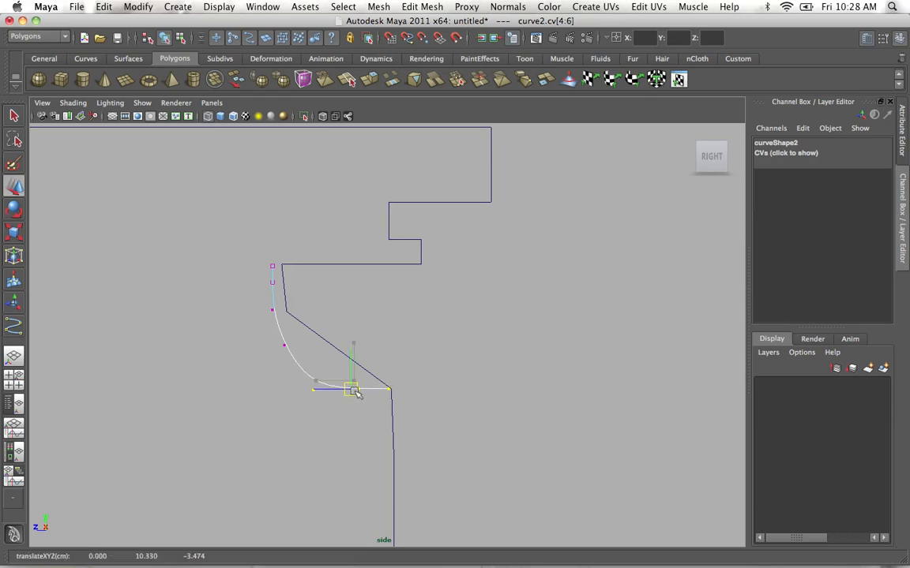
Move the cubic curve's fourth CV down and slightly outward to round the corner more fully.
{"action": "left_click_drag", "start_coordinate": [245, 247], "coordinate": [282, 364]}
{"action": "left_click", "coordinate": [285, 342]}
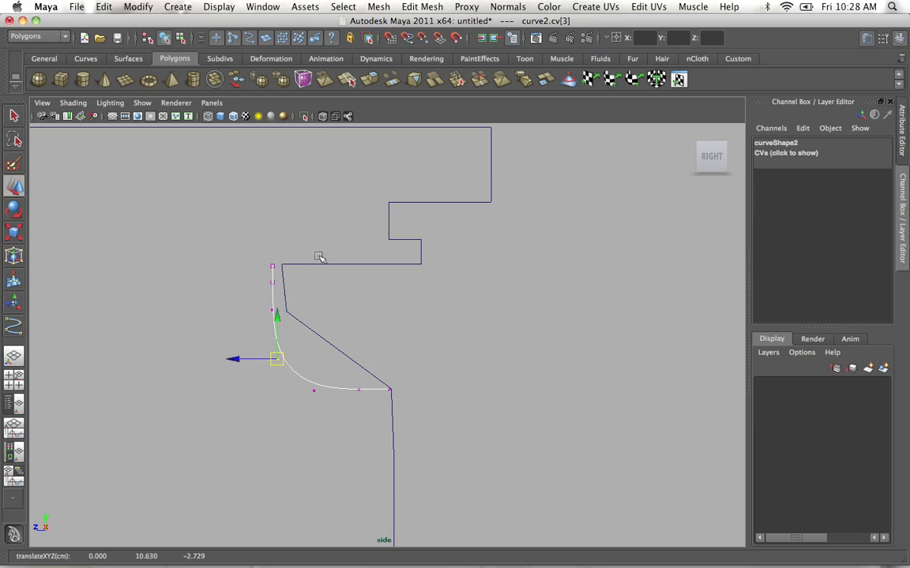
{"action": "middle_click_drag", "start_coordinate": [319, 270], "coordinate": [312, 243], "text": "alt"}
{"action": "right_click_drag", "start_coordinate": [312, 243], "coordinate": [300, 316], "text": "alt"}
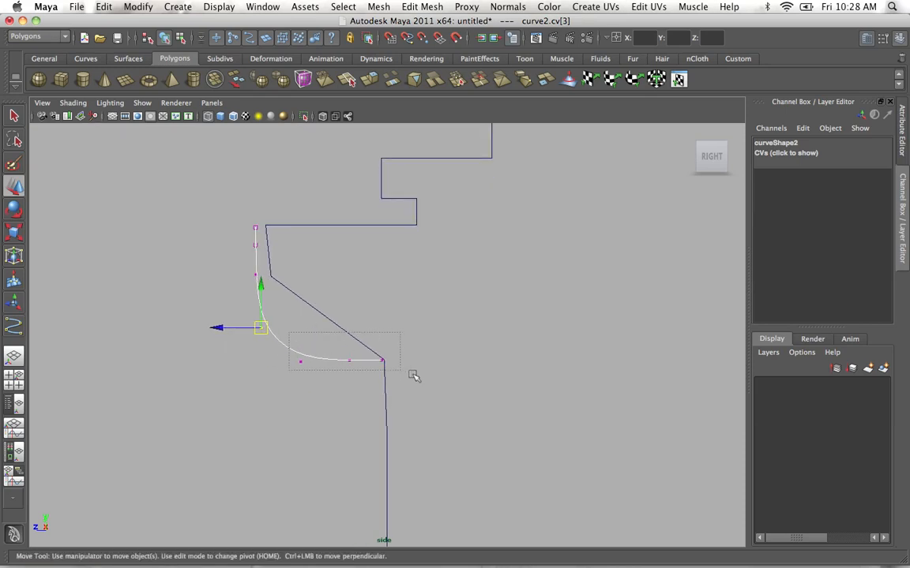
Move the curve's first CV vertically to the height of the ledge line and leave control vertex editing.
{"action": "left_click_drag", "start_coordinate": [412, 376], "coordinate": [411, 375]}
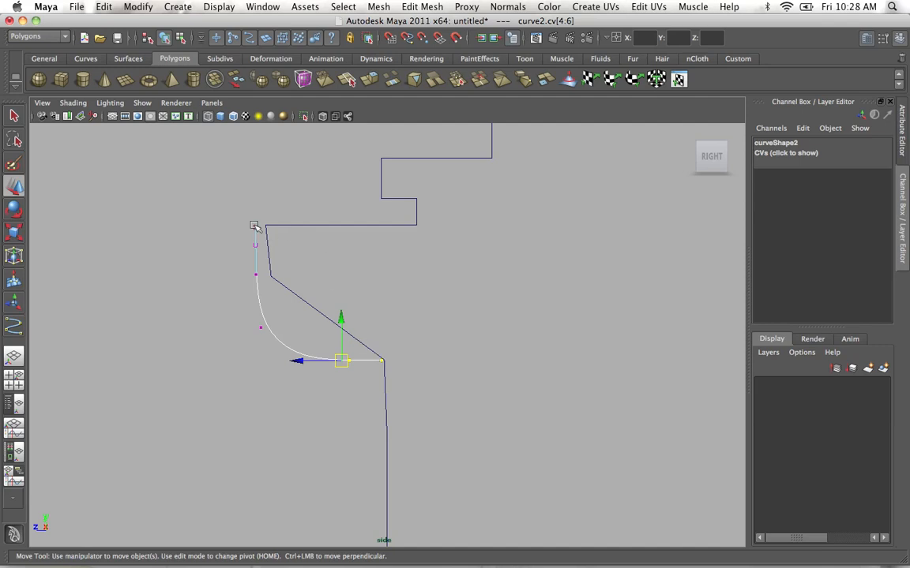
{"action": "left_click_drag", "start_coordinate": [221, 197], "coordinate": [286, 237]}
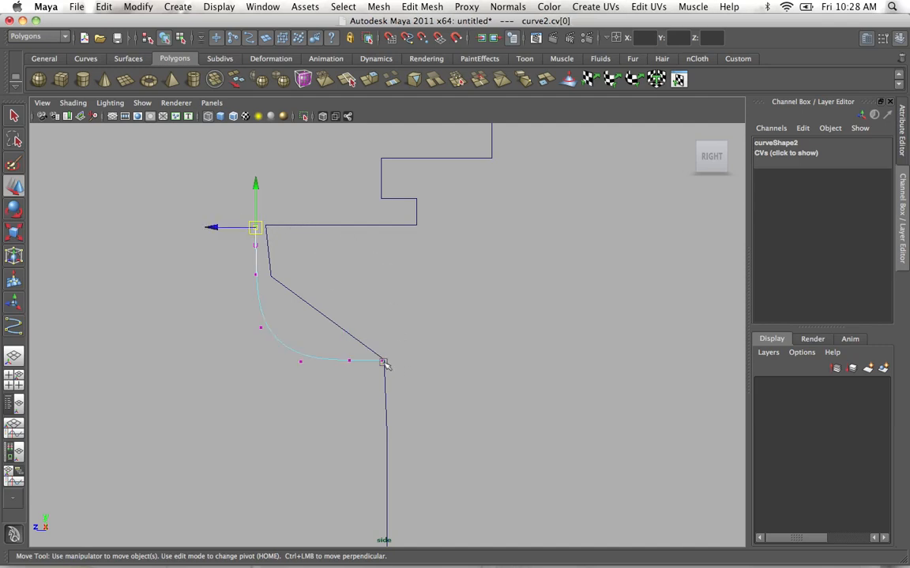
{"action": "left_click", "coordinate": [255, 185]}
{"action": "right_click_drag", "start_coordinate": [302, 258], "coordinate": [230, 239], "text": "alt"}
{"action": "middle_click_drag", "start_coordinate": [307, 260], "coordinate": [283, 251], "text": "alt"}
{"action": "right_click_drag", "start_coordinate": [284, 251], "coordinate": [314, 284], "text": "alt"}
{"action": "left_click", "coordinate": [290, 277]}
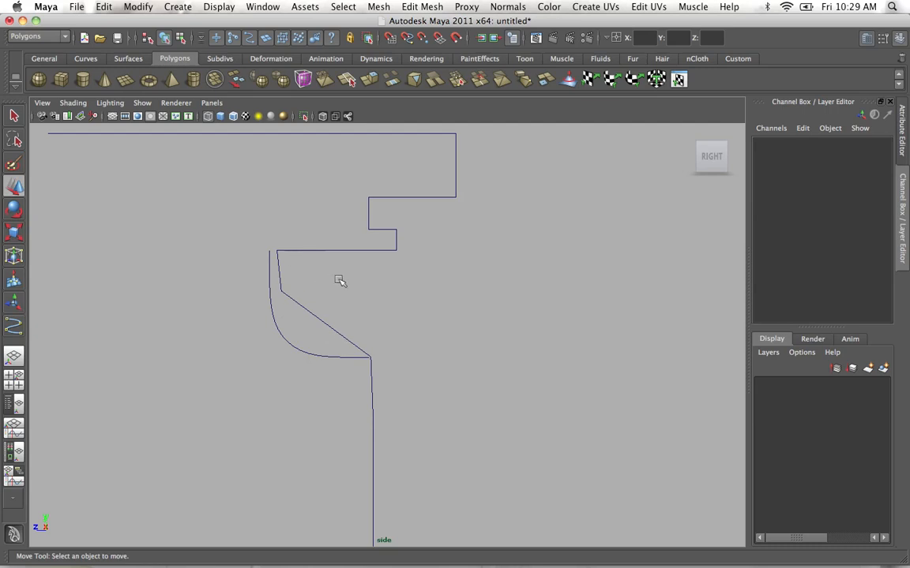
Mark two curve points on the stepped profile, at the ledge's inner end and at the top of the vertical wall.
{"action": "right_click_drag", "start_coordinate": [339, 280], "coordinate": [407, 347], "text": "alt"}
{"action": "right_click_drag", "start_coordinate": [241, 257], "coordinate": [313, 292], "text": "alt"}
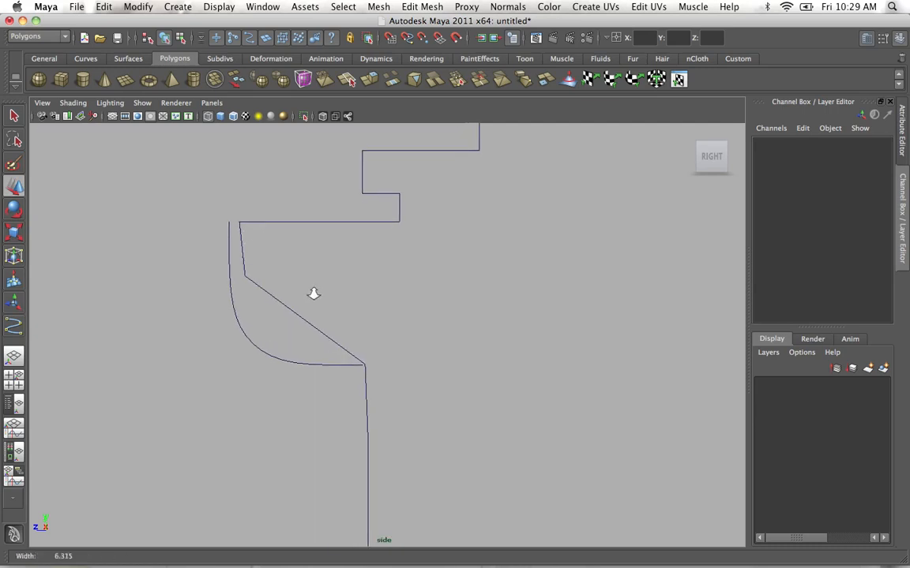
{"action": "middle_click_drag", "start_coordinate": [254, 248], "coordinate": [288, 268], "text": "alt"}
{"action": "right_click_drag", "start_coordinate": [246, 260], "coordinate": [166, 224], "text": "alt"}
{"action": "left_click", "coordinate": [291, 305]}
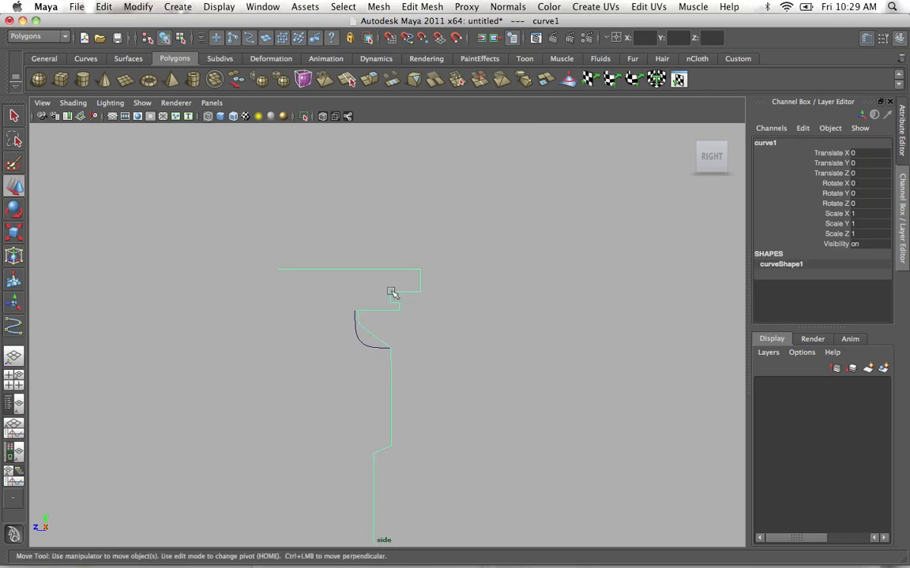
{"action": "middle_click_drag", "start_coordinate": [391, 295], "coordinate": [339, 321], "text": "alt"}
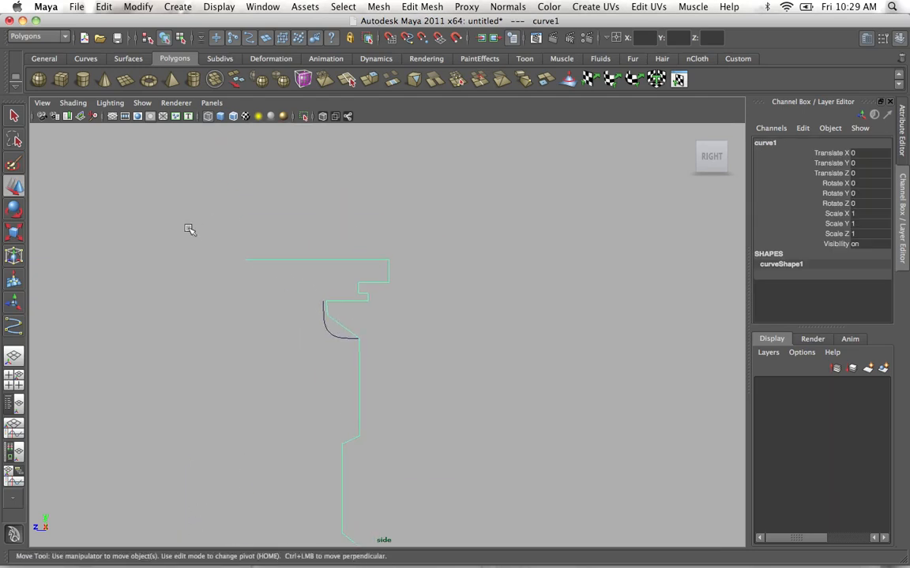
{"action": "right_click_drag", "start_coordinate": [189, 230], "coordinate": [310, 329], "text": "alt"}
{"action": "middle_click_drag", "start_coordinate": [310, 329], "coordinate": [344, 323], "text": "alt"}
{"action": "right_click_drag", "start_coordinate": [312, 324], "coordinate": [282, 278], "text": "alt"}
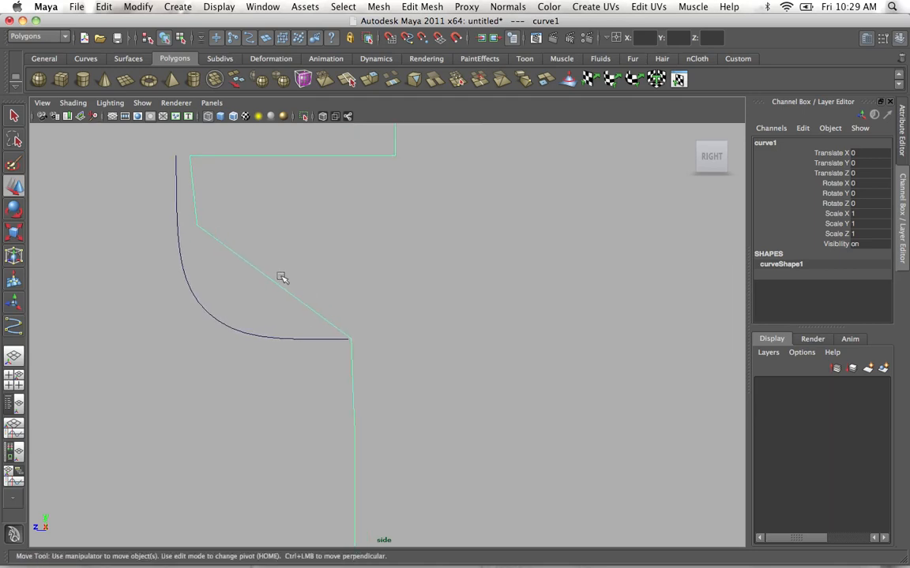
{"action": "right_click", "coordinate": [272, 281]}
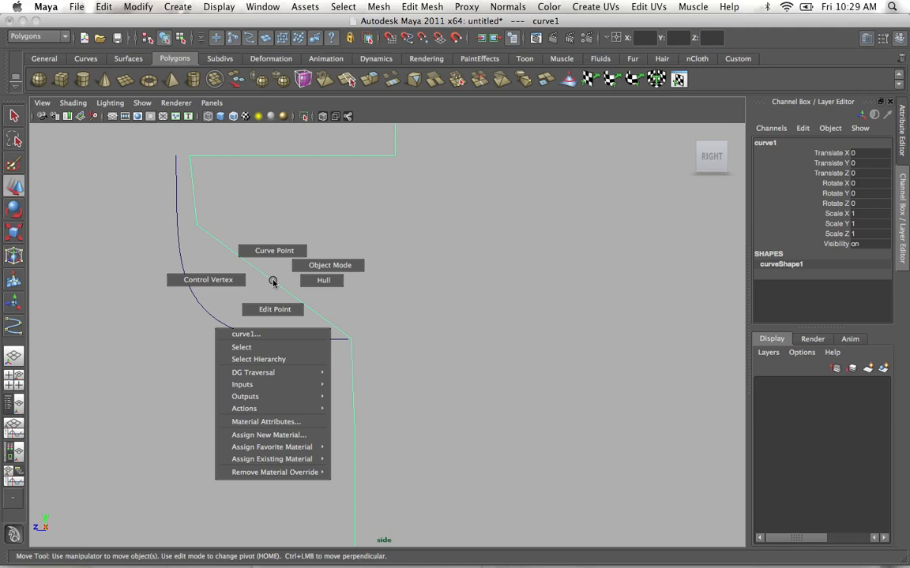
{"action": "right_click_drag", "start_coordinate": [273, 281], "coordinate": [273, 254]}
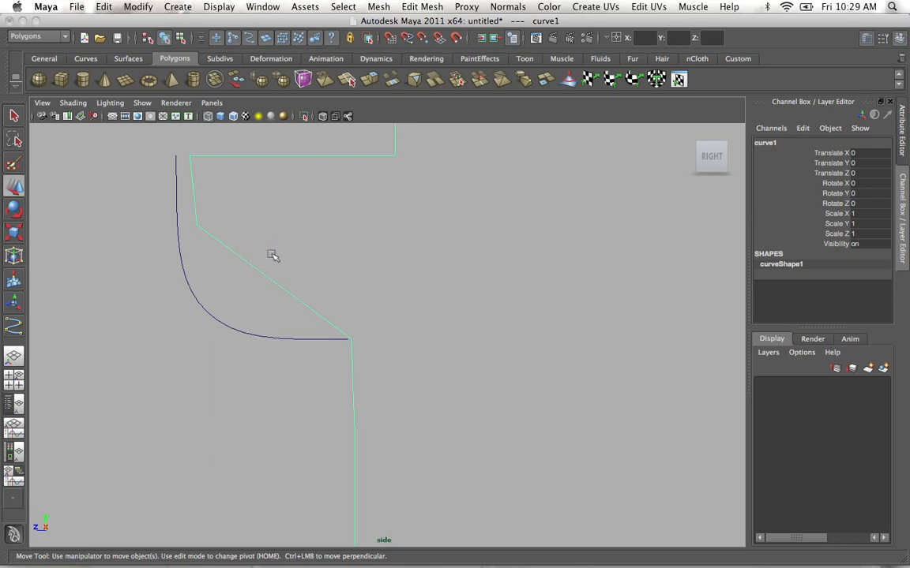
{"action": "middle_click_drag", "start_coordinate": [272, 182], "coordinate": [285, 283], "text": "alt"}
{"action": "left_click_drag", "start_coordinate": [252, 267], "coordinate": [253, 230]}
{"action": "middle_click_drag", "start_coordinate": [323, 301], "coordinate": [288, 233], "text": "alt"}
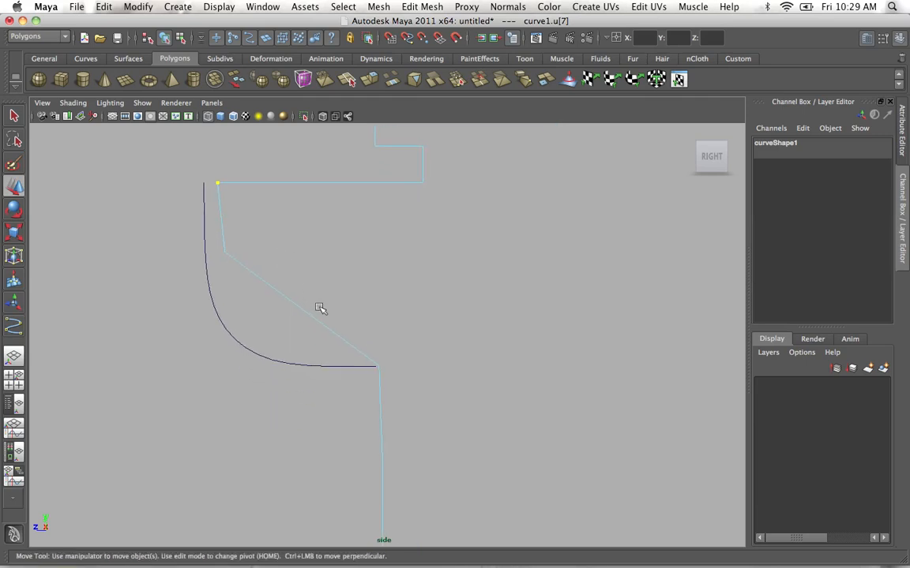
{"action": "mouse_move", "coordinate": [361, 353]}
{"action": "left_mouse_down"}
{"action": "mouse_move", "coordinate": [385, 368]}
{"action": "mouse_move", "coordinate": [383, 330]}
{"action": "left_mouse_up"}
{"action": "mouse_move", "coordinate": [411, 392]}
{"action": "left_mouse_down"}
{"action": "mouse_move", "coordinate": [414, 351]}
{"action": "mouse_move", "coordinate": [428, 349]}
{"action": "mouse_move", "coordinate": [418, 339]}
{"action": "left_mouse_up"}
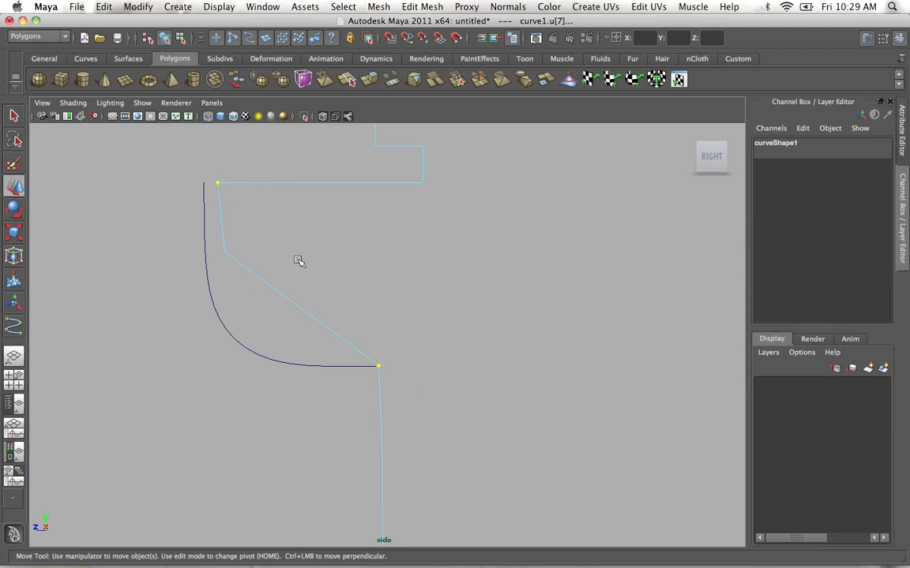
Switch to the Surfaces command set and float the Edit Curves commands in a separate window beside the profile.
{"action": "left_click", "coordinate": [57, 37]}
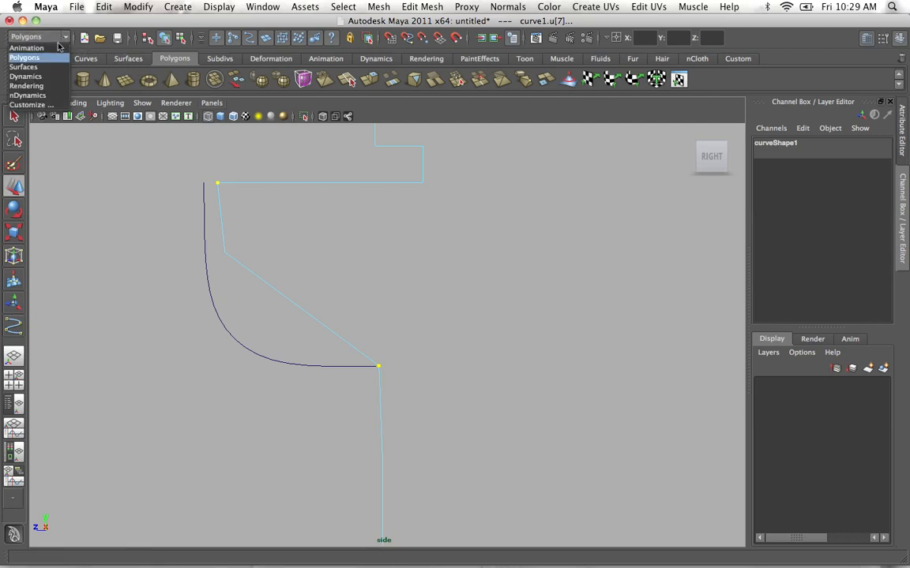
{"action": "left_click", "coordinate": [37, 66]}
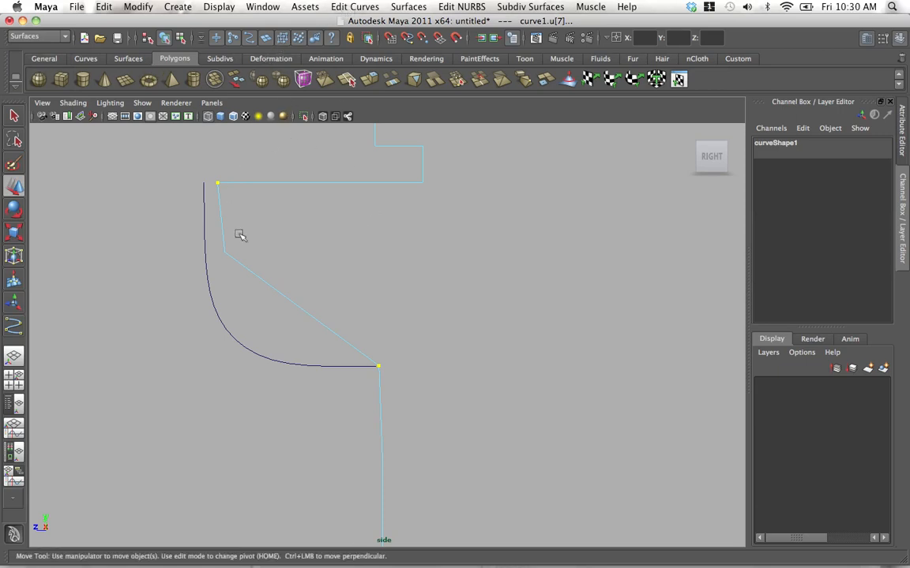
{"action": "left_click", "coordinate": [354, 7]}
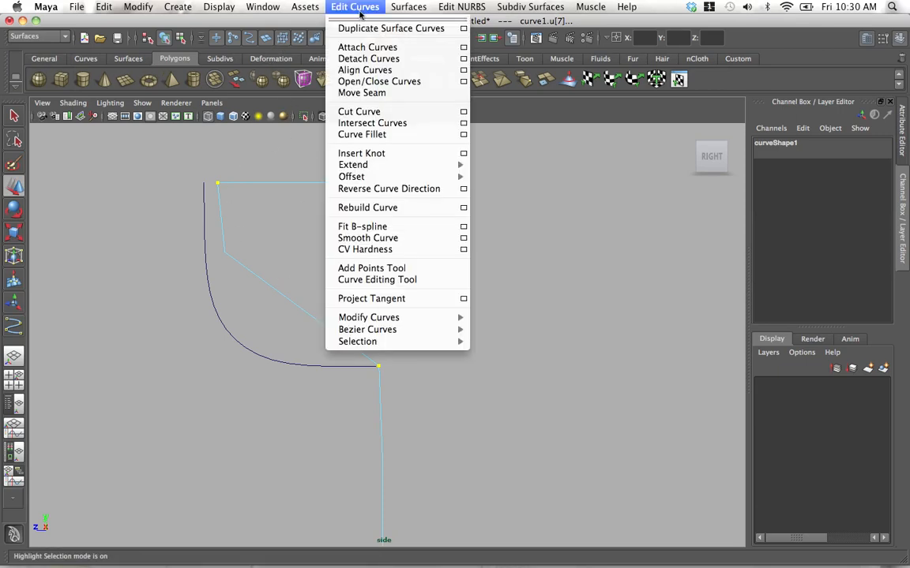
{"action": "left_click", "coordinate": [360, 22]}
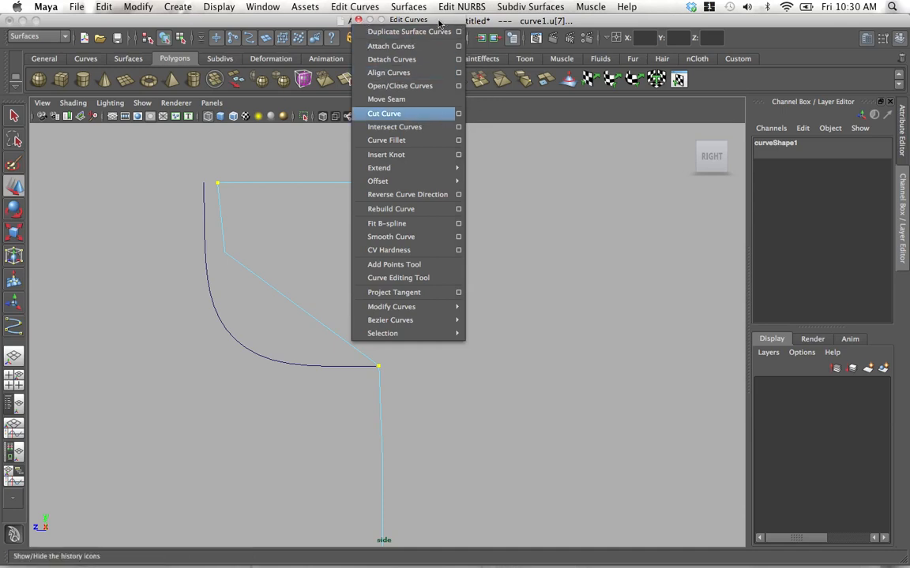
{"action": "left_click_drag", "start_coordinate": [387, 19], "coordinate": [550, 160]}
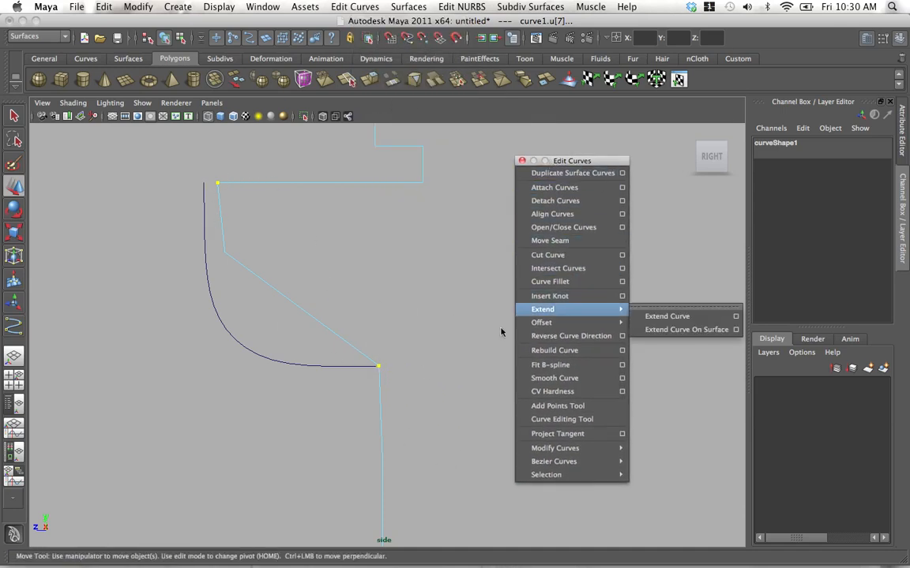
Detach the profile at the two marked curve points and delete the angular segment between them.
{"action": "left_click", "coordinate": [561, 204]}
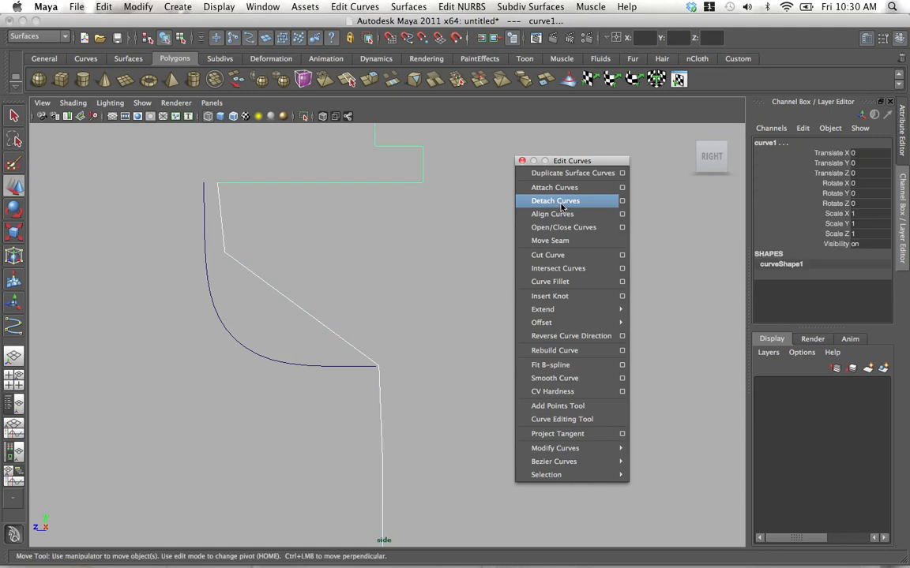
{"action": "left_click", "coordinate": [312, 276]}
{"action": "left_click_drag", "start_coordinate": [311, 278], "coordinate": [283, 309]}
{"action": "key", "text": "Delete"}
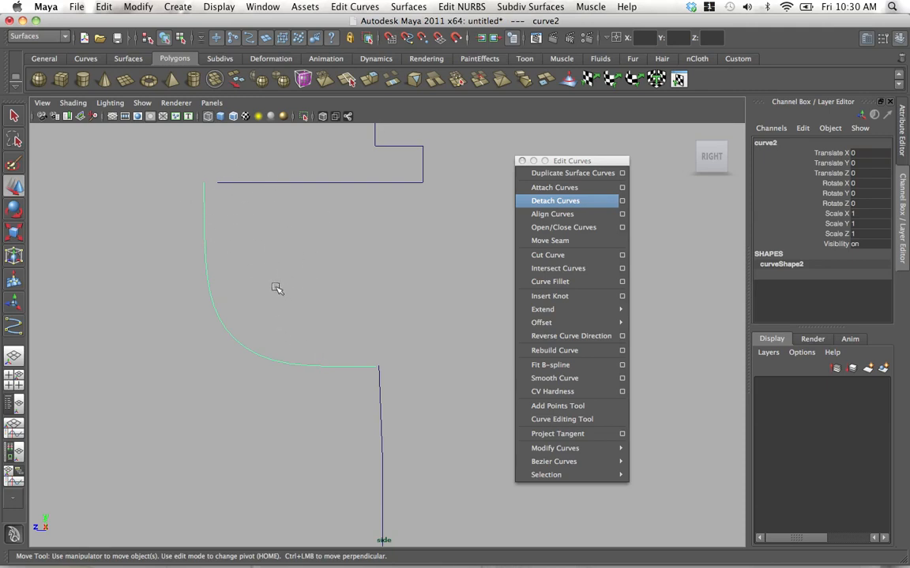
Center the pivot of the smooth cubic curve and shift the curve horizontally to Translate Z 0.011.
{"action": "right_click_drag", "start_coordinate": [387, 281], "coordinate": [257, 306], "text": "alt"}
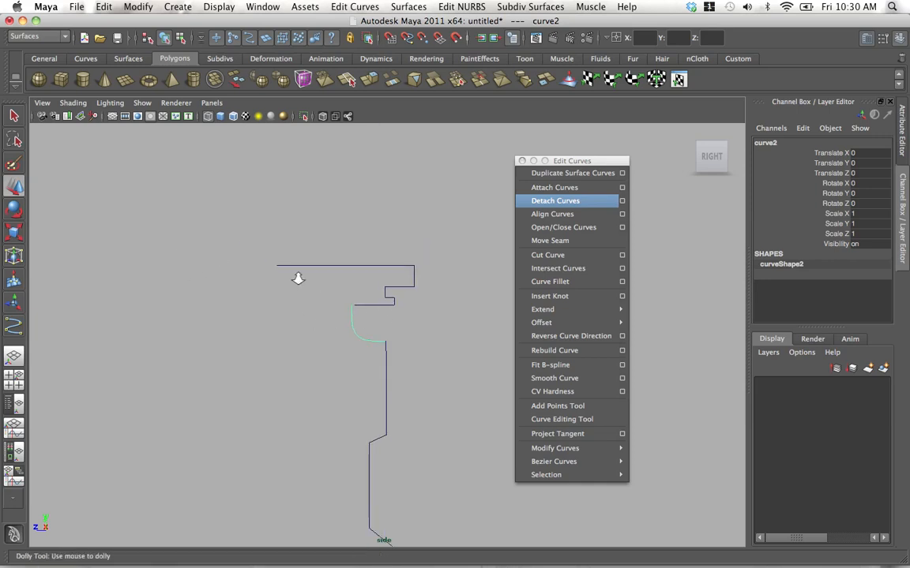
{"action": "right_click_drag", "start_coordinate": [299, 278], "coordinate": [273, 288], "text": "alt"}
{"action": "middle_click_drag", "start_coordinate": [273, 287], "coordinate": [221, 341], "text": "alt"}
{"action": "right_click_drag", "start_coordinate": [221, 341], "coordinate": [321, 379], "text": "alt"}
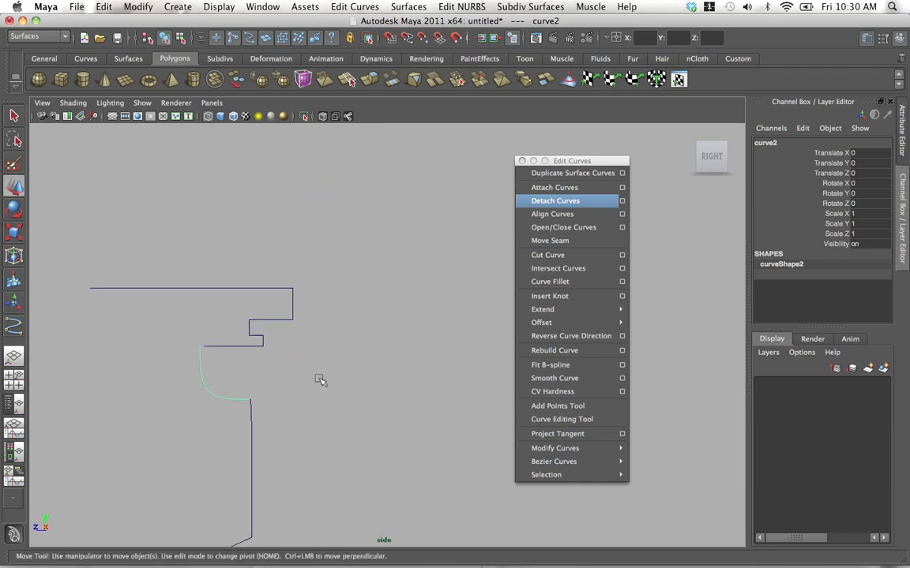
{"action": "middle_click_drag", "start_coordinate": [146, 343], "coordinate": [256, 312], "text": "alt"}
{"action": "right_click_drag", "start_coordinate": [256, 313], "coordinate": [544, 405], "text": "alt"}
{"action": "middle_click_drag", "start_coordinate": [320, 332], "coordinate": [347, 296], "text": "alt"}
{"action": "right_click_drag", "start_coordinate": [347, 296], "coordinate": [412, 351], "text": "alt"}
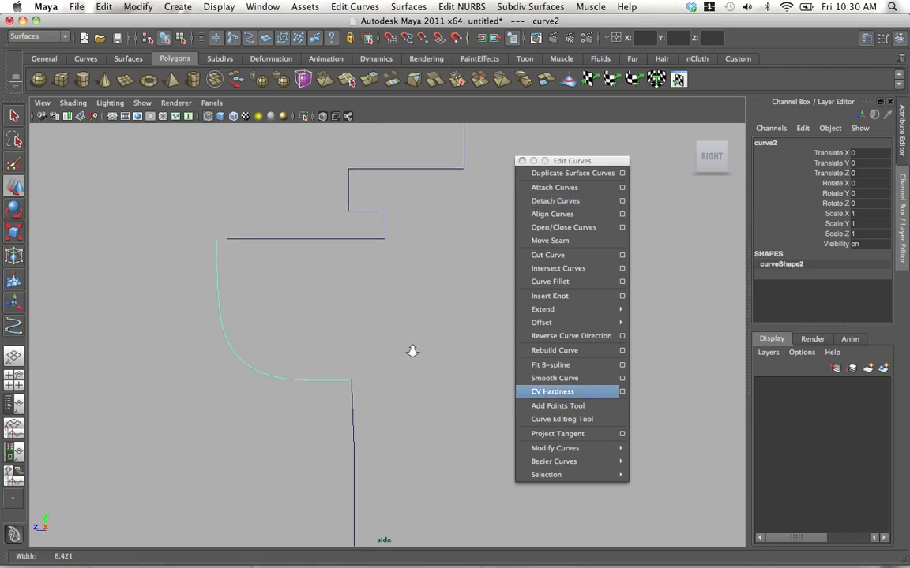
{"action": "middle_click_drag", "start_coordinate": [322, 304], "coordinate": [302, 338], "text": "alt"}
{"action": "left_click", "coordinate": [262, 376]}
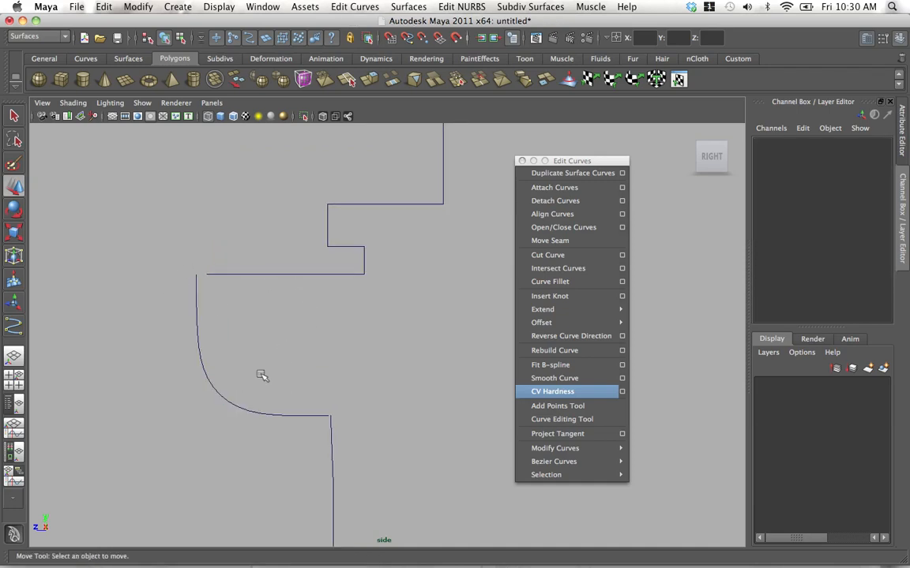
{"action": "left_click_drag", "start_coordinate": [195, 424], "coordinate": [220, 368]}
{"action": "left_click", "coordinate": [138, 6]}
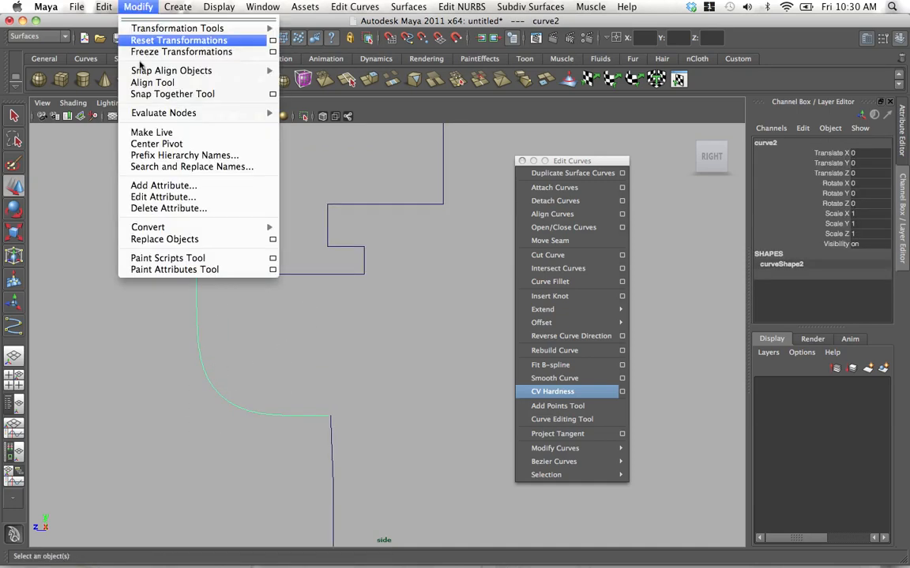
{"action": "left_click", "coordinate": [154, 142]}
{"action": "key", "text": "w"}
{"action": "mouse_move", "coordinate": [264, 345]}
{"action": "left_mouse_down"}
{"action": "mouse_move", "coordinate": [243, 369]}
{"action": "mouse_move", "coordinate": [251, 347]}
{"action": "mouse_move", "coordinate": [265, 350]}
{"action": "left_mouse_up"}
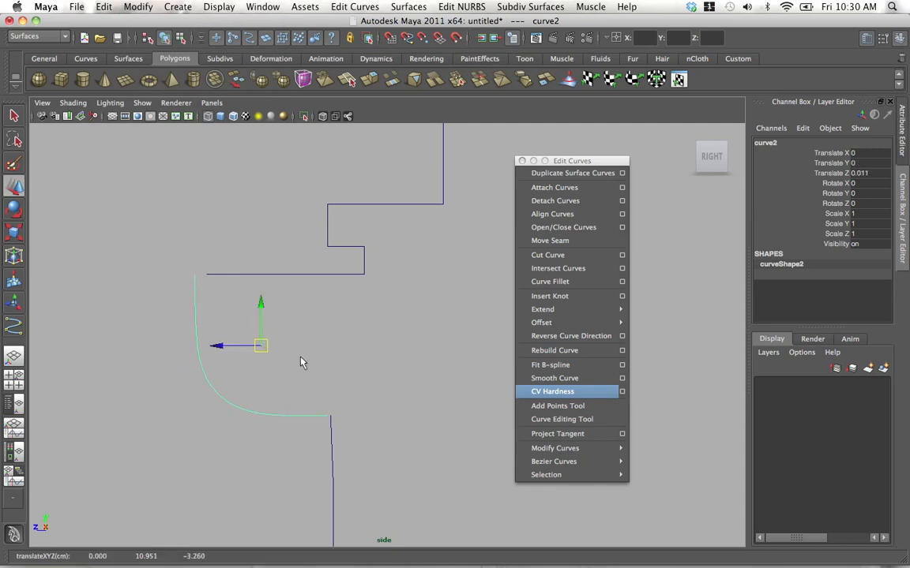
Straighten the upper vertical wall of the lower profile piece by scaling its three top CVs flat along Z.
{"action": "middle_click_drag", "start_coordinate": [337, 343], "coordinate": [349, 225], "text": "alt"}
{"action": "right_click_drag", "start_coordinate": [333, 334], "coordinate": [280, 329]}
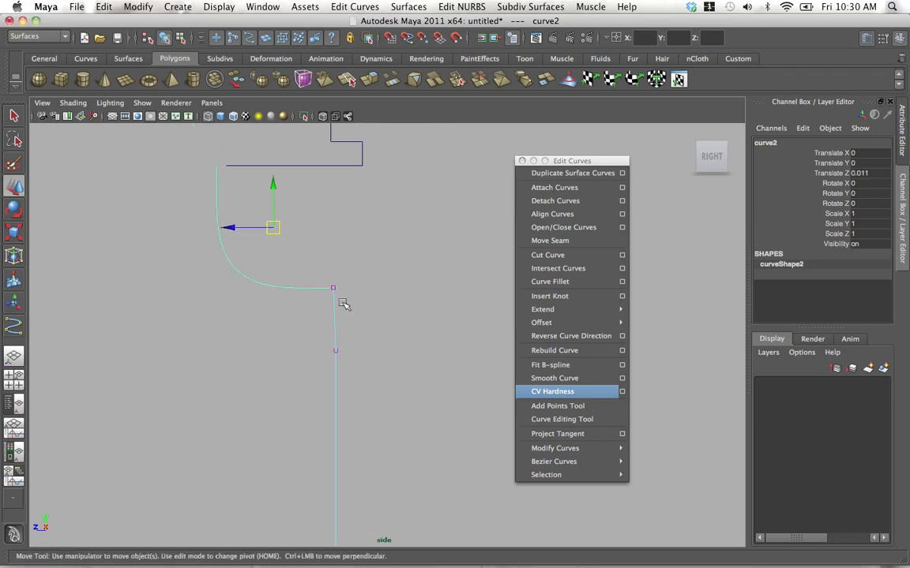
{"action": "right_click_drag", "start_coordinate": [345, 305], "coordinate": [319, 299], "text": "alt"}
{"action": "left_click_drag", "start_coordinate": [352, 293], "coordinate": [388, 349]}
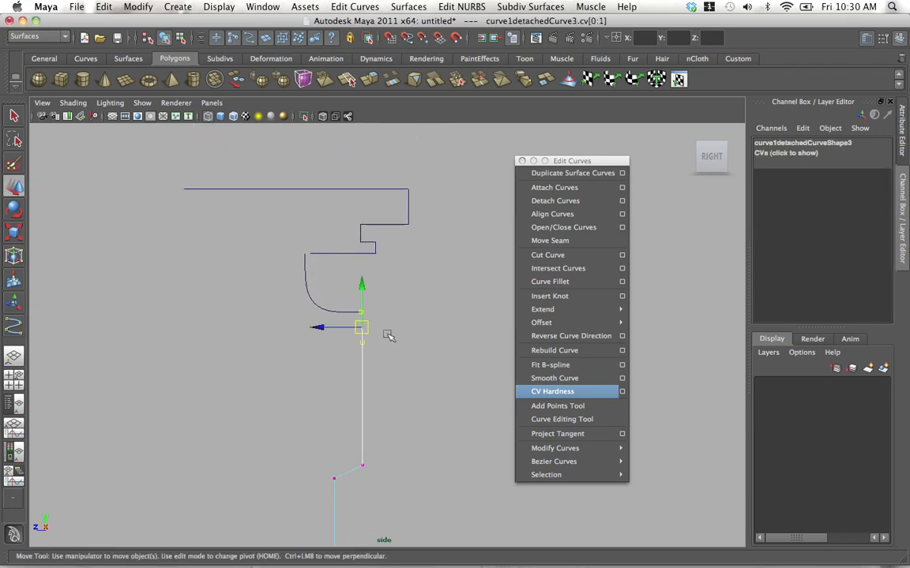
{"action": "key", "text": "r"}
{"action": "left_click_drag", "start_coordinate": [399, 296], "coordinate": [353, 490]}
{"action": "left_click", "coordinate": [305, 390]}
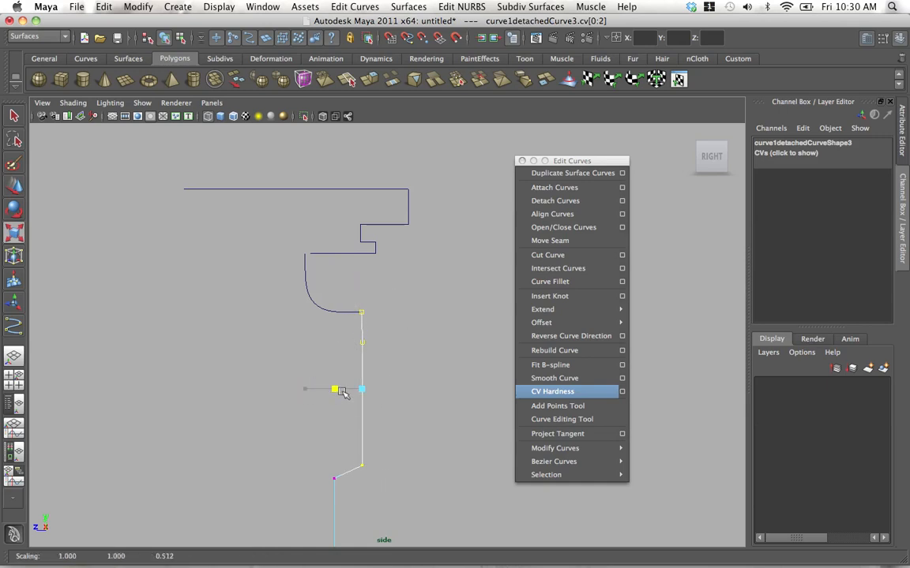
Move the end CV of the upper profile piece's ledge onto the top end of the smooth neck curve.
{"action": "left_click", "coordinate": [319, 253]}
{"action": "scroll", "coordinate": [402, 313], "scroll_direction": "up", "scroll_amount": 3}
{"action": "middle_click_drag", "start_coordinate": [402, 313], "coordinate": [392, 406], "text": "alt"}
{"action": "scroll", "coordinate": [394, 435], "scroll_direction": "up", "scroll_amount": 1}
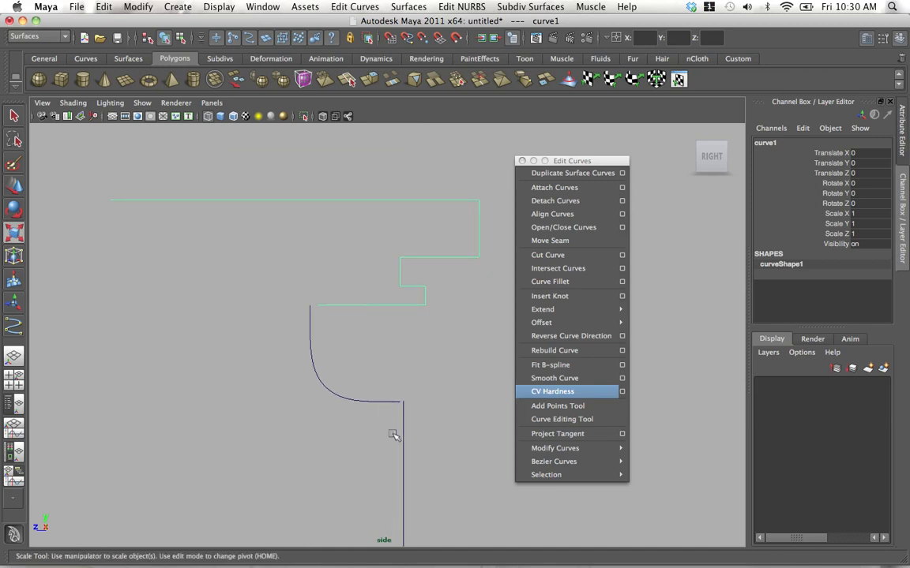
{"action": "left_click", "coordinate": [403, 432]}
{"action": "left_click", "coordinate": [389, 304]}
{"action": "right_click_drag", "start_coordinate": [390, 299], "coordinate": [313, 286], "text": "alt"}
{"action": "middle_click_drag", "start_coordinate": [313, 287], "coordinate": [291, 194], "text": "alt"}
{"action": "right_click_drag", "start_coordinate": [363, 347], "coordinate": [435, 380], "text": "alt"}
{"action": "middle_click_drag", "start_coordinate": [325, 240], "coordinate": [345, 358], "text": "alt"}
{"action": "left_click_drag", "start_coordinate": [346, 358], "coordinate": [419, 416]}
{"action": "left_click_drag", "start_coordinate": [363, 247], "coordinate": [390, 307]}
{"action": "scroll", "coordinate": [394, 334], "scroll_direction": "up", "scroll_amount": 3}
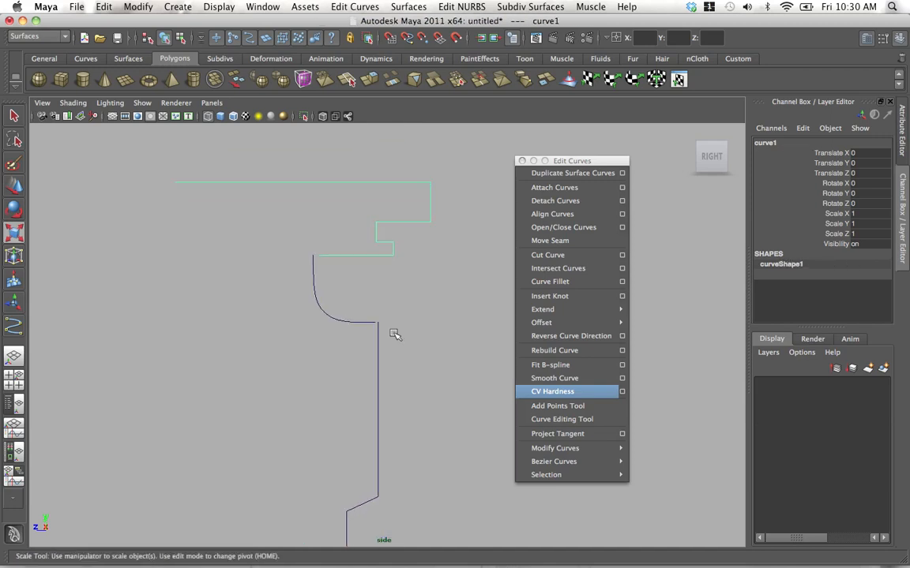
{"action": "middle_click_drag", "start_coordinate": [270, 235], "coordinate": [310, 335], "text": "alt"}
{"action": "right_click_drag", "start_coordinate": [310, 335], "coordinate": [331, 360], "text": "alt"}
{"action": "left_click", "coordinate": [345, 366]}
{"action": "key", "text": "w"}
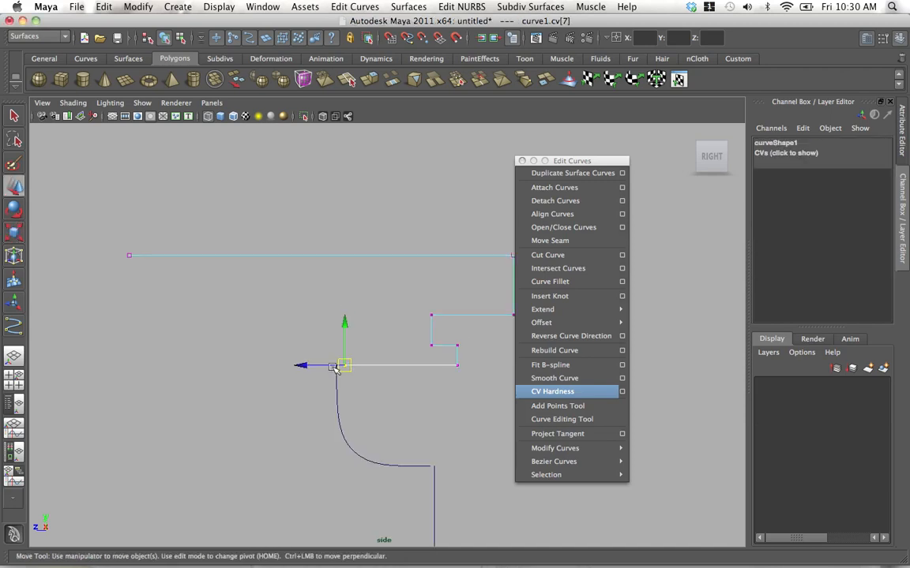
{"action": "left_click_drag", "start_coordinate": [344, 366], "coordinate": [333, 363]}
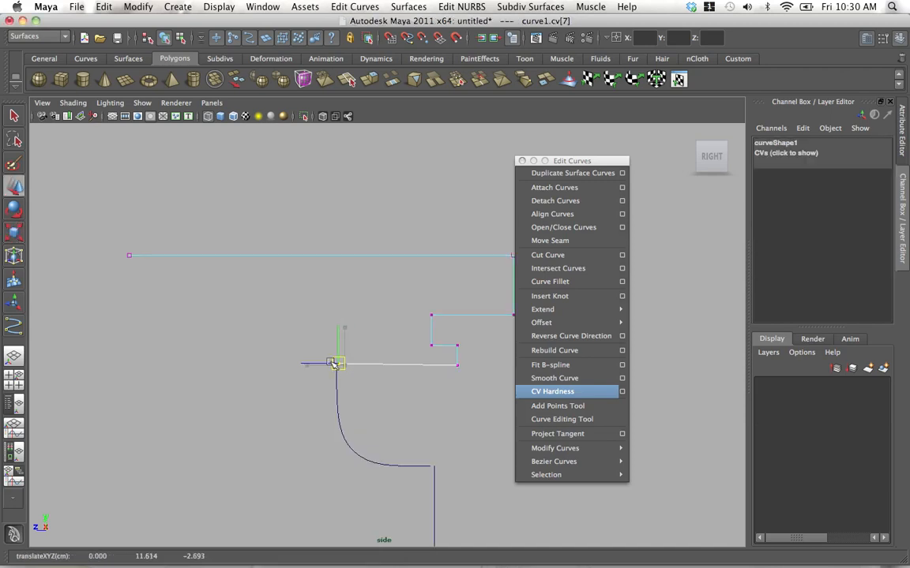
{"action": "scroll", "coordinate": [292, 315], "scroll_direction": "up", "scroll_amount": 2}
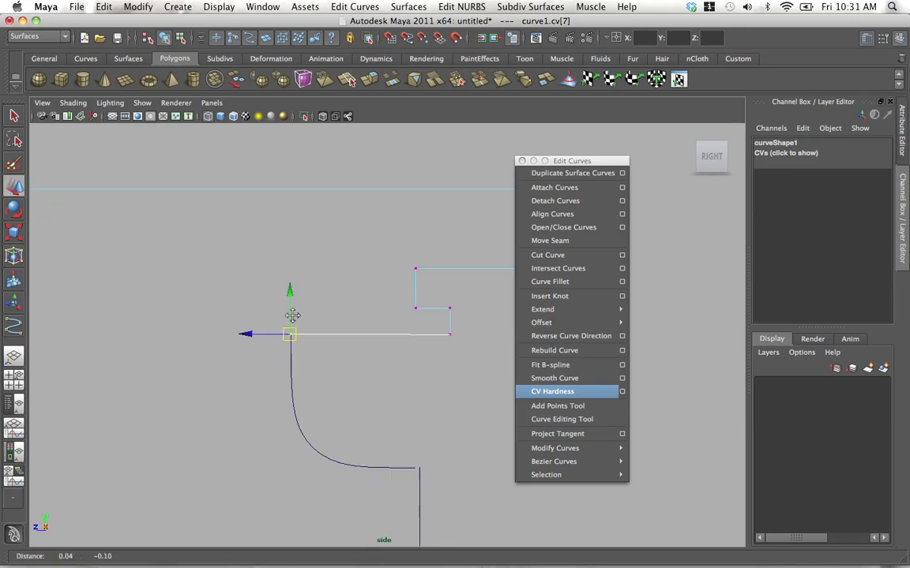
Level the ledge above the neck curve by scaling the upper piece's last two CVs flat vertically.
{"action": "middle_click_drag", "start_coordinate": [292, 315], "coordinate": [270, 321], "text": "alt"}
{"action": "left_click_drag", "start_coordinate": [463, 383], "coordinate": [250, 328]}
{"action": "key", "text": "r"}
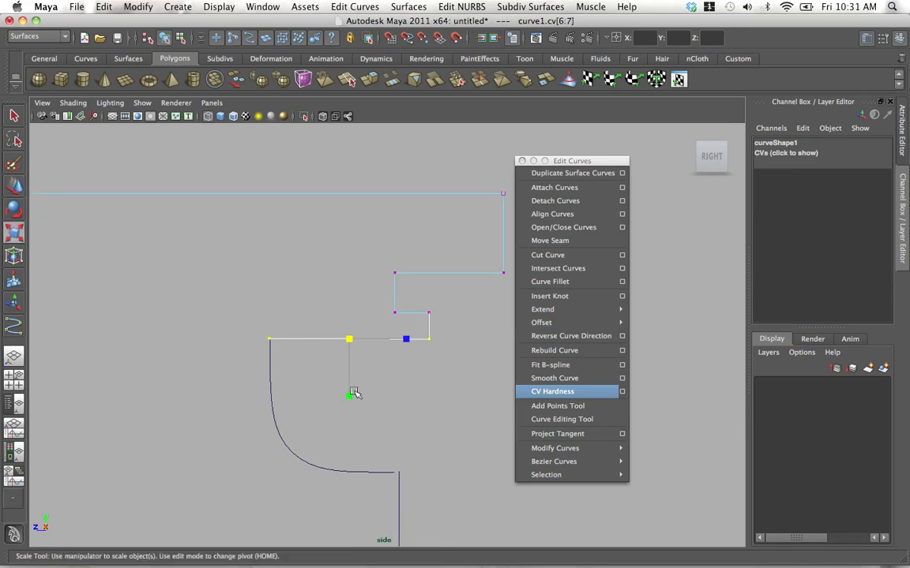
{"action": "left_click_drag", "start_coordinate": [353, 394], "coordinate": [348, 343]}
{"action": "scroll", "coordinate": [273, 362], "scroll_direction": "up", "scroll_amount": 2}
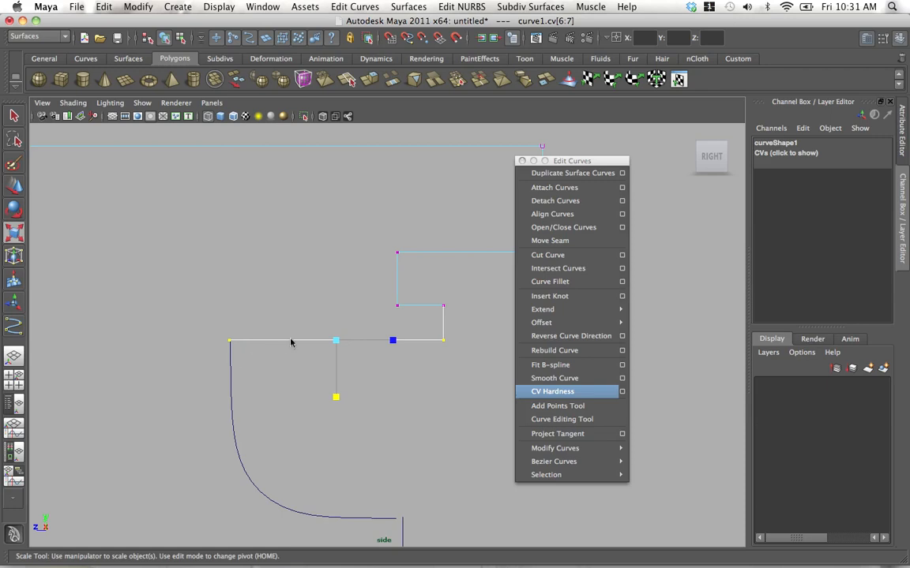
{"action": "right_click_drag", "start_coordinate": [290, 341], "coordinate": [311, 317]}
{"action": "scroll", "coordinate": [287, 282], "scroll_direction": "down", "scroll_amount": 3}
{"action": "left_click", "coordinate": [286, 371]}
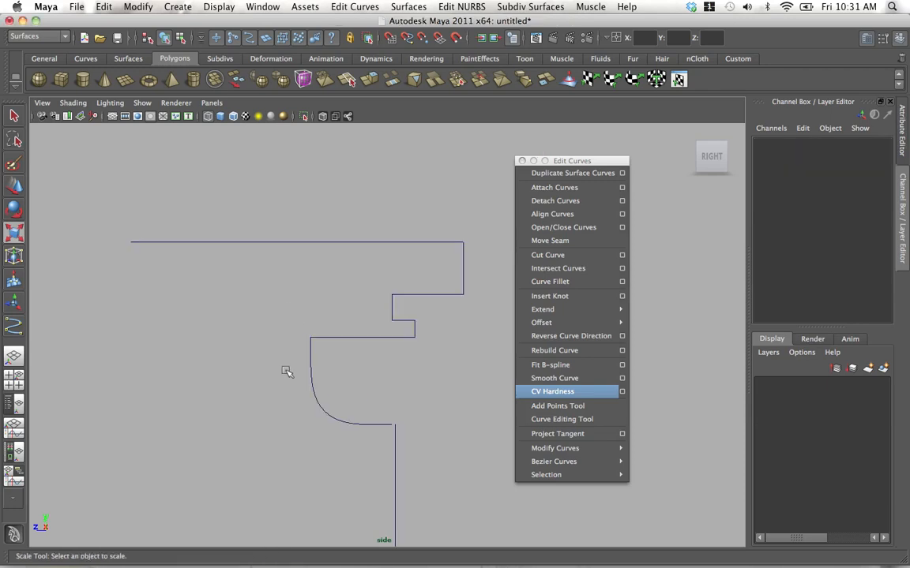
Attach the smooth neck curve to the upper profile piece using the Connect method, keeping multiple knots and not keeping originals.
{"action": "left_click", "coordinate": [311, 372]}
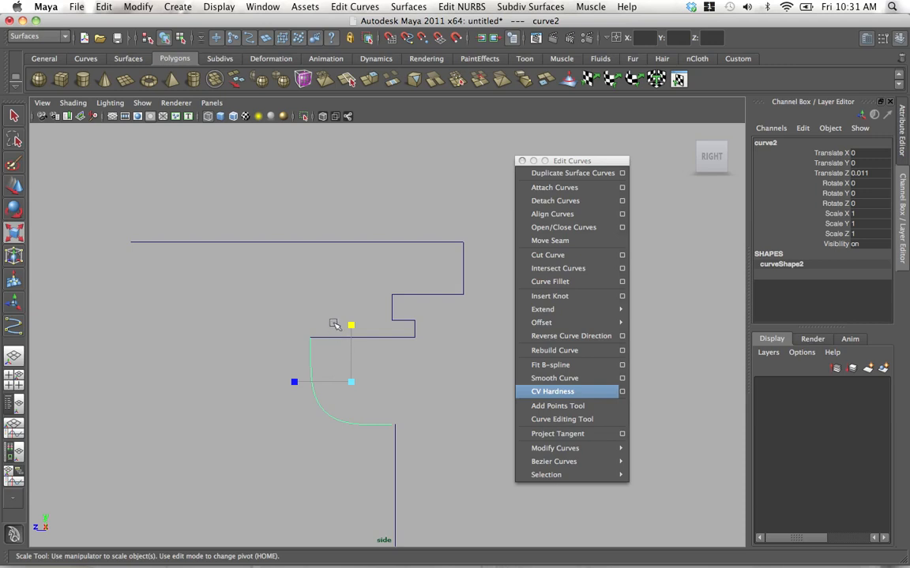
{"action": "left_click", "coordinate": [350, 241], "text": "shift"}
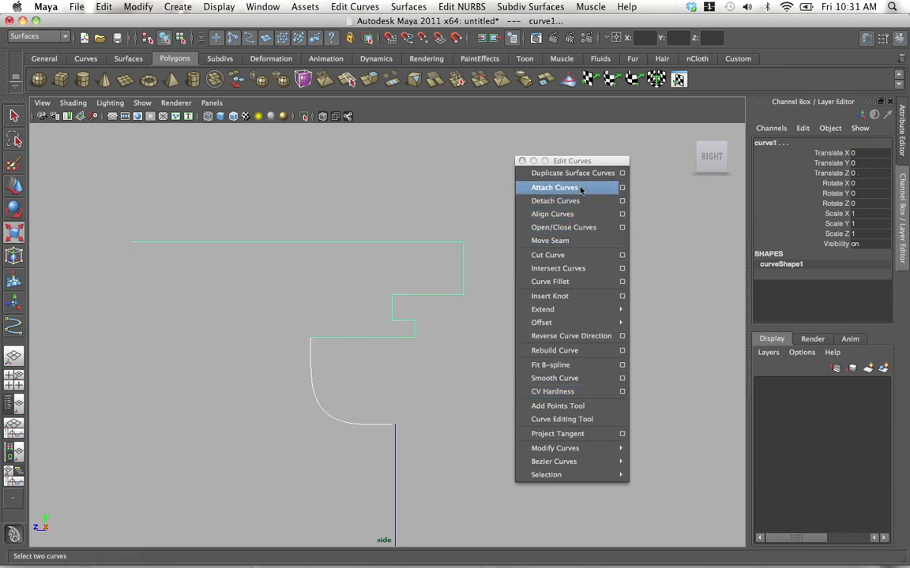
{"action": "left_click", "coordinate": [622, 188]}
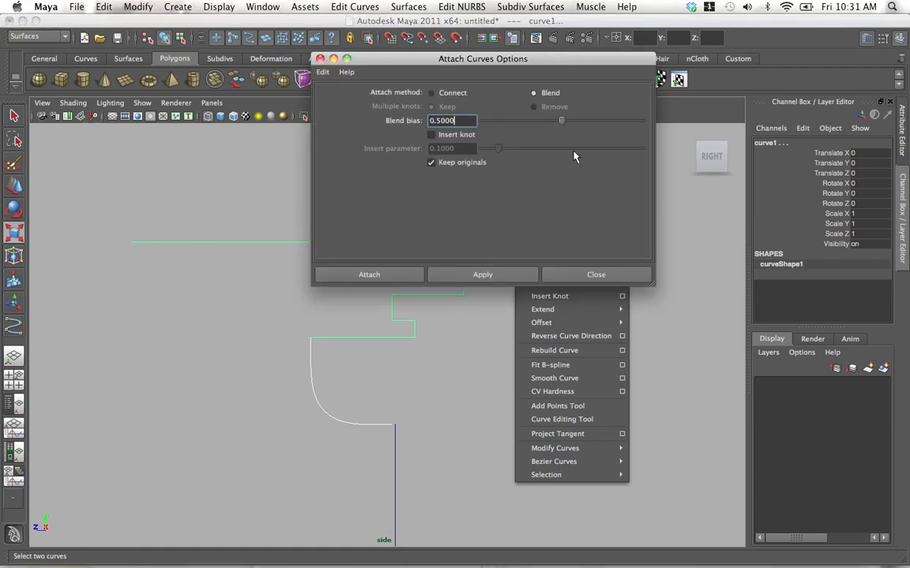
{"action": "left_click_drag", "start_coordinate": [545, 61], "coordinate": [711, 133]}
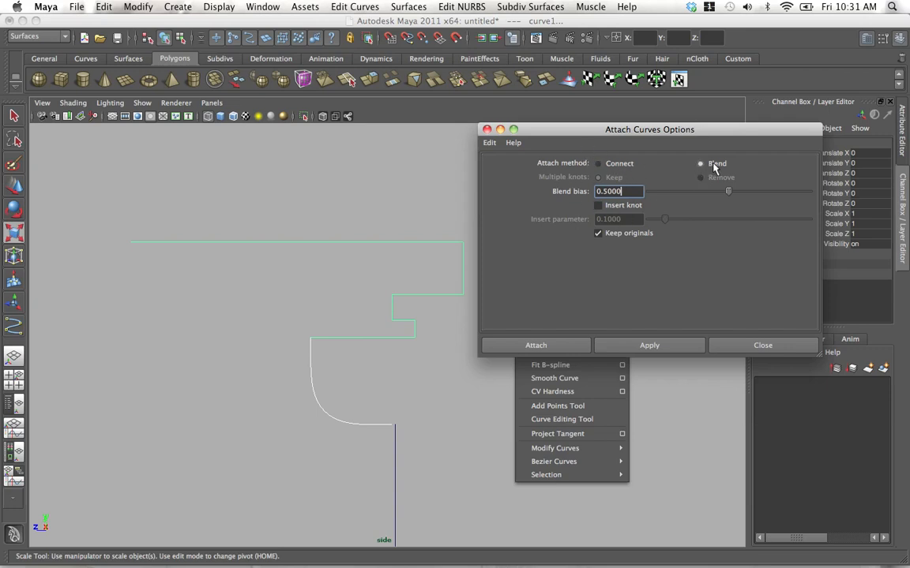
{"action": "left_click", "coordinate": [493, 144]}
{"action": "left_click", "coordinate": [508, 170]}
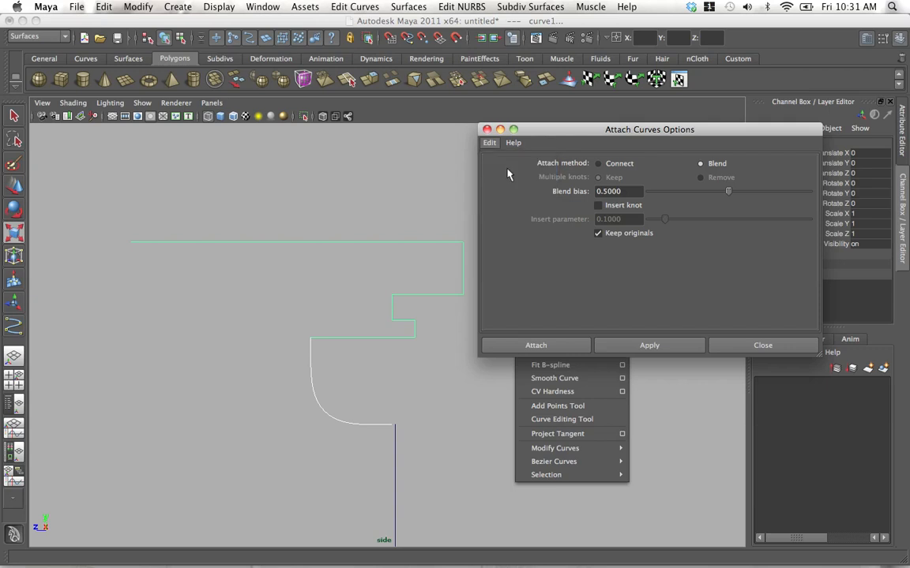
{"action": "left_click", "coordinate": [597, 164]}
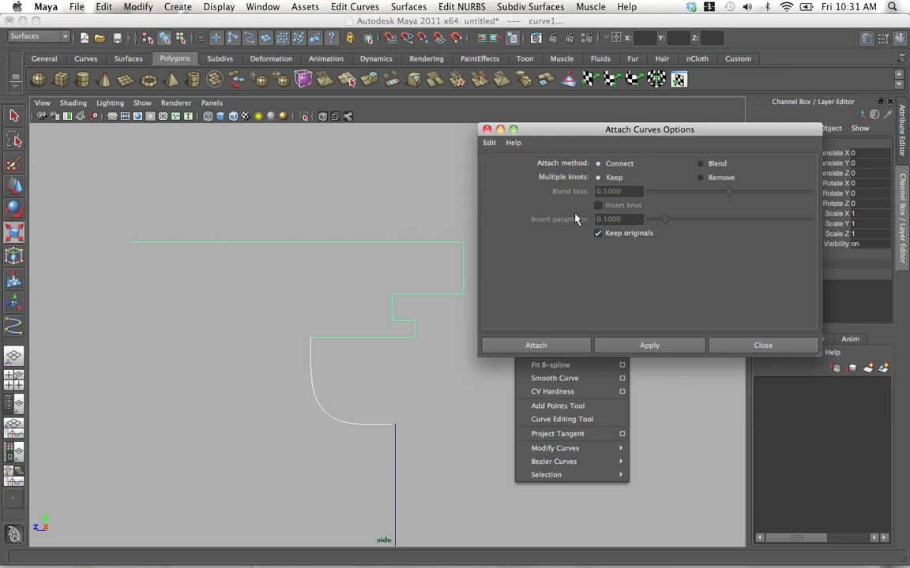
{"action": "left_click_drag", "start_coordinate": [581, 133], "coordinate": [576, 125]}
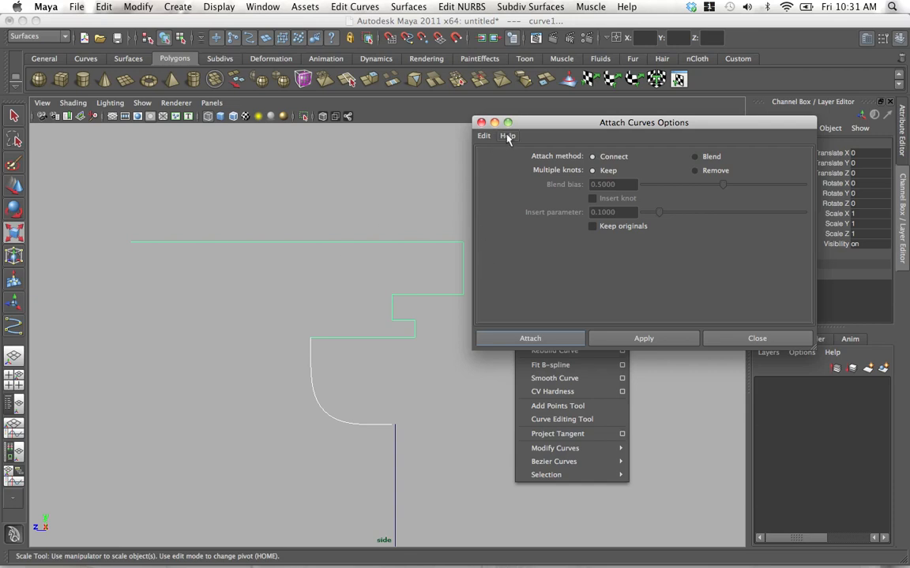
{"action": "left_click_drag", "start_coordinate": [550, 127], "coordinate": [566, 137]}
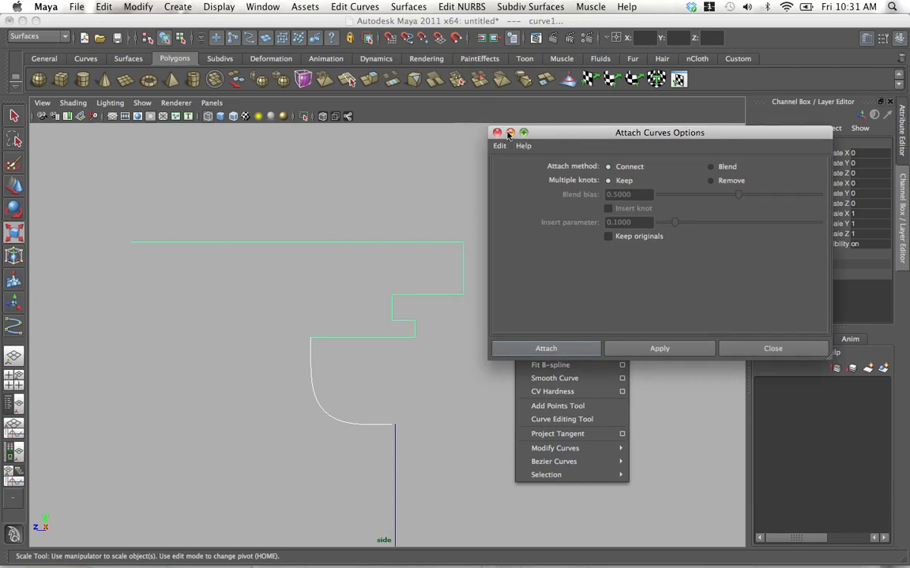
{"action": "left_click", "coordinate": [557, 346]}
Attach the lower profile piece to the combined upper profile and neck curve with the same attach settings.
{"action": "right_click_drag", "start_coordinate": [316, 310], "coordinate": [436, 418], "text": "alt"}
{"action": "middle_click_drag", "start_coordinate": [291, 382], "coordinate": [313, 300], "text": "alt"}
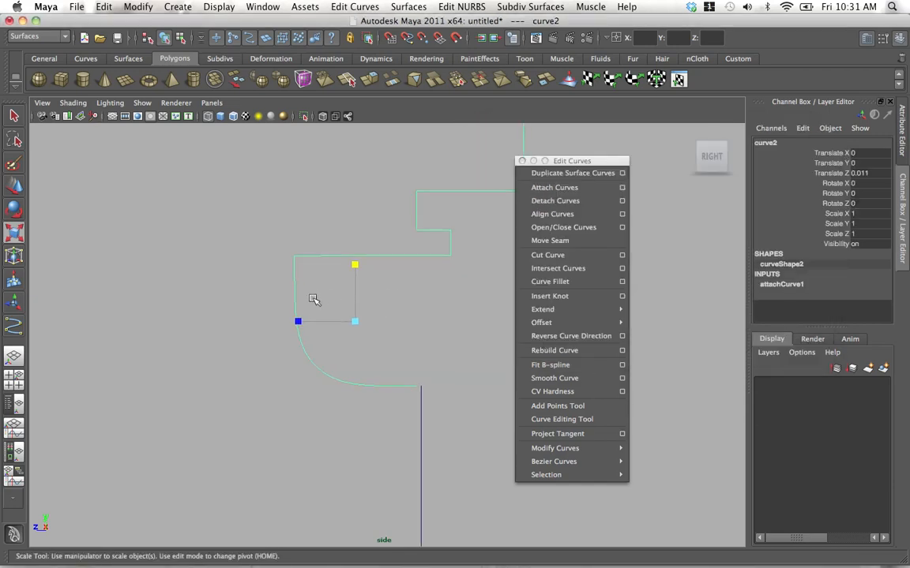
{"action": "right_click_drag", "start_coordinate": [418, 363], "coordinate": [355, 341], "text": "alt"}
{"action": "left_click_drag", "start_coordinate": [383, 383], "coordinate": [429, 398], "text": "shift"}
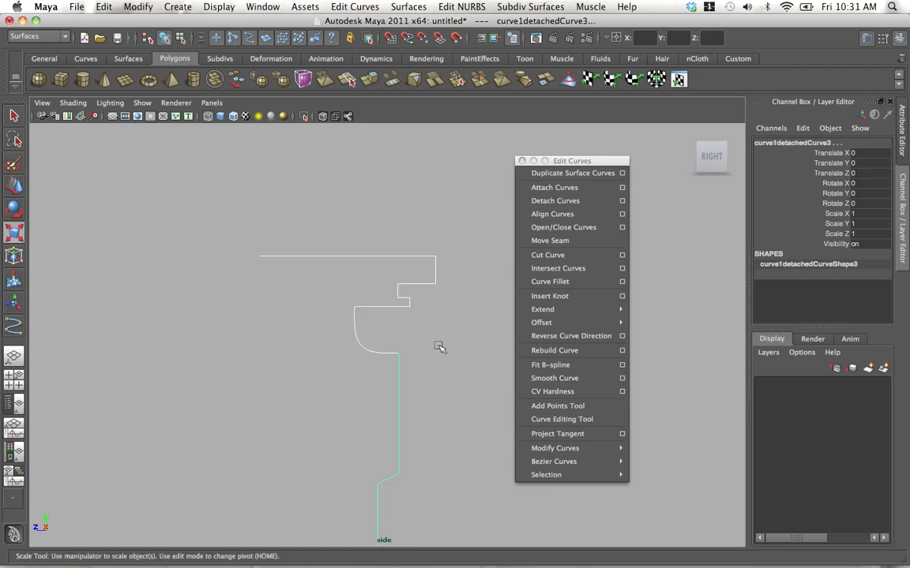
{"action": "middle_click_drag", "start_coordinate": [438, 347], "coordinate": [376, 298], "text": "alt"}
{"action": "right_click_drag", "start_coordinate": [377, 298], "coordinate": [551, 393], "text": "alt"}
{"action": "left_click", "coordinate": [563, 189]}
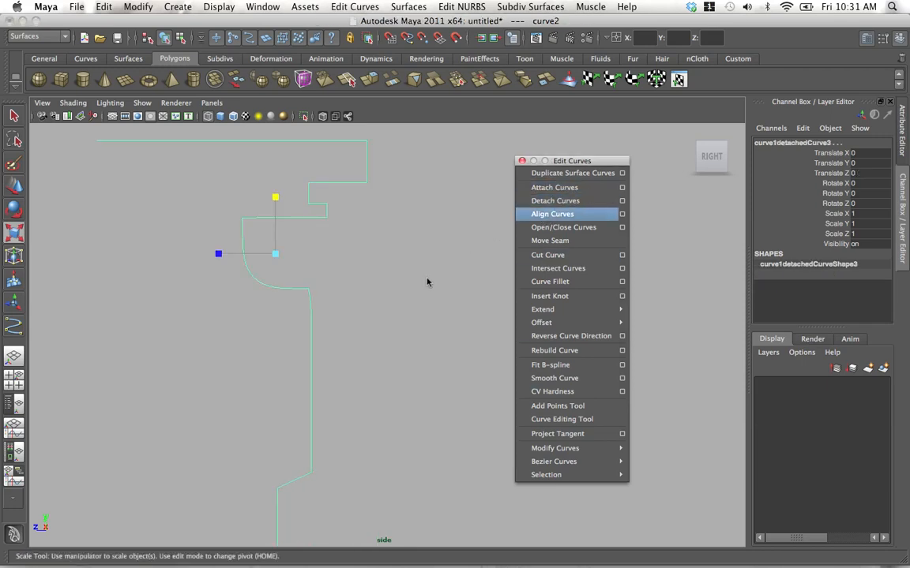
Straighten the vertical wall below the neck by scaling its CVs flat along Z on the joined profile.
{"action": "middle_click_drag", "start_coordinate": [336, 320], "coordinate": [379, 315], "text": "alt"}
{"action": "right_click_drag", "start_coordinate": [315, 295], "coordinate": [365, 315], "text": "alt"}
{"action": "right_click_drag", "start_coordinate": [333, 264], "coordinate": [427, 377], "text": "alt"}
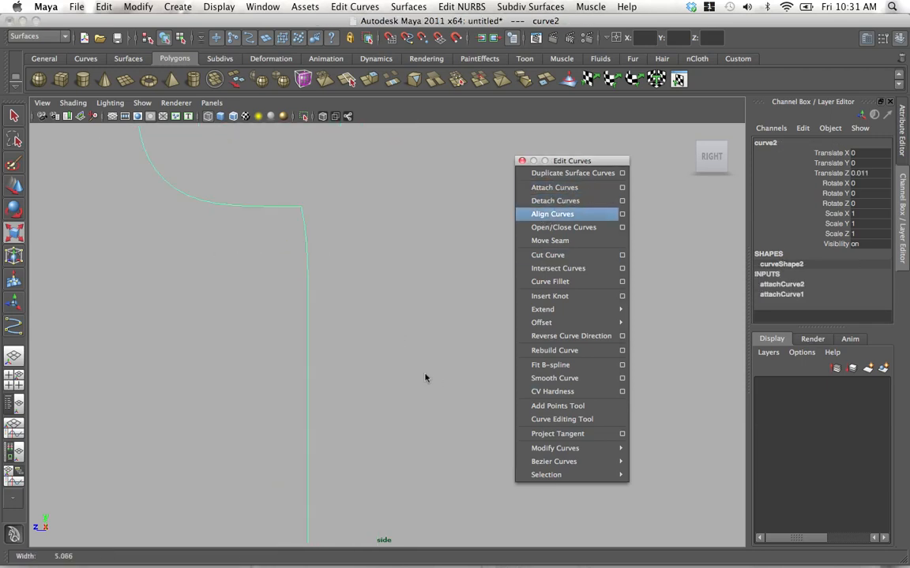
{"action": "middle_click_drag", "start_coordinate": [306, 204], "coordinate": [344, 269], "text": "alt"}
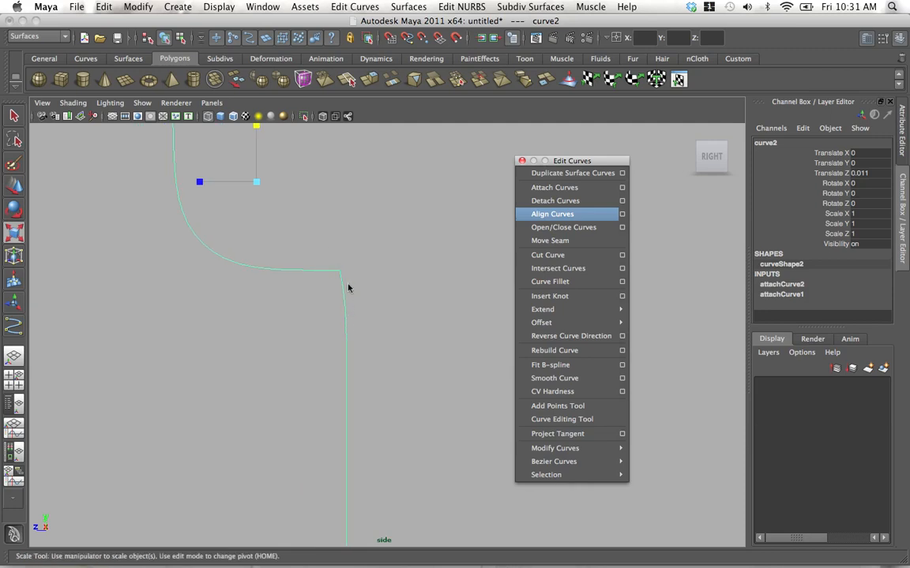
{"action": "right_click_drag", "start_coordinate": [356, 290], "coordinate": [336, 258], "text": "alt"}
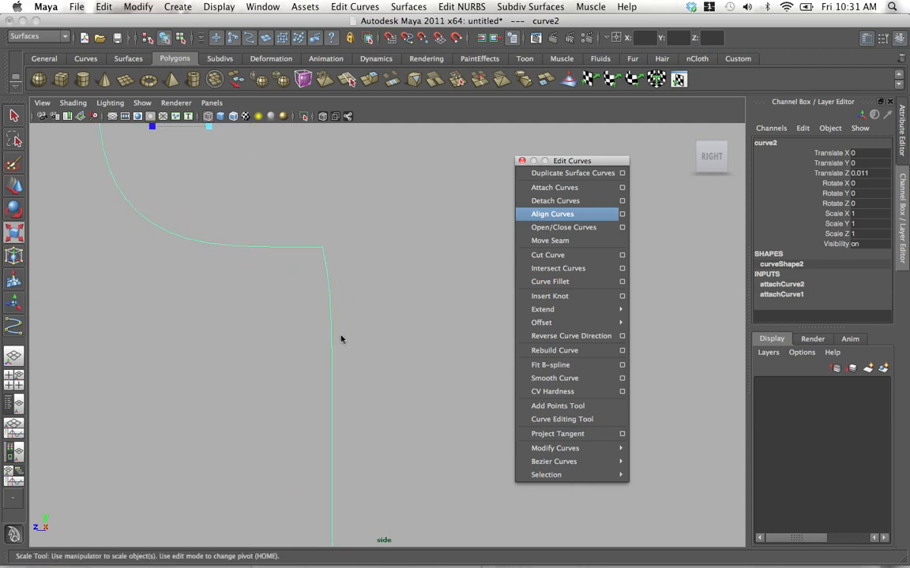
{"action": "right_click_drag", "start_coordinate": [341, 339], "coordinate": [286, 278], "text": "alt"}
{"action": "middle_click_drag", "start_coordinate": [287, 278], "coordinate": [338, 307], "text": "alt"}
{"action": "right_click_drag", "start_coordinate": [373, 336], "coordinate": [337, 336]}
{"action": "left_click_drag", "start_coordinate": [365, 300], "coordinate": [417, 460]}
{"action": "left_click_drag", "start_coordinate": [316, 388], "coordinate": [371, 393]}
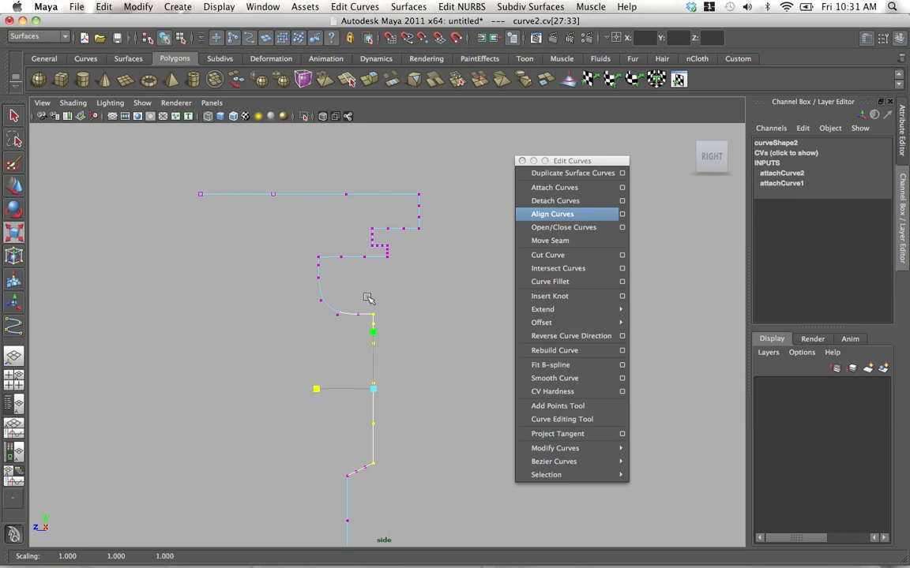
Level the ledge above the neck by scaling its CVs flat vertically, and return to object selection.
{"action": "left_click_drag", "start_coordinate": [309, 250], "coordinate": [398, 267]}
{"action": "right_click_drag", "start_coordinate": [427, 316], "coordinate": [518, 430], "text": "alt"}
{"action": "left_click_drag", "start_coordinate": [420, 208], "coordinate": [258, 200]}
{"action": "middle_click_drag", "start_coordinate": [321, 181], "coordinate": [316, 264], "text": "alt"}
{"action": "left_click_drag", "start_coordinate": [310, 198], "coordinate": [311, 257]}
{"action": "right_click_drag", "start_coordinate": [339, 237], "coordinate": [189, 204], "text": "alt"}
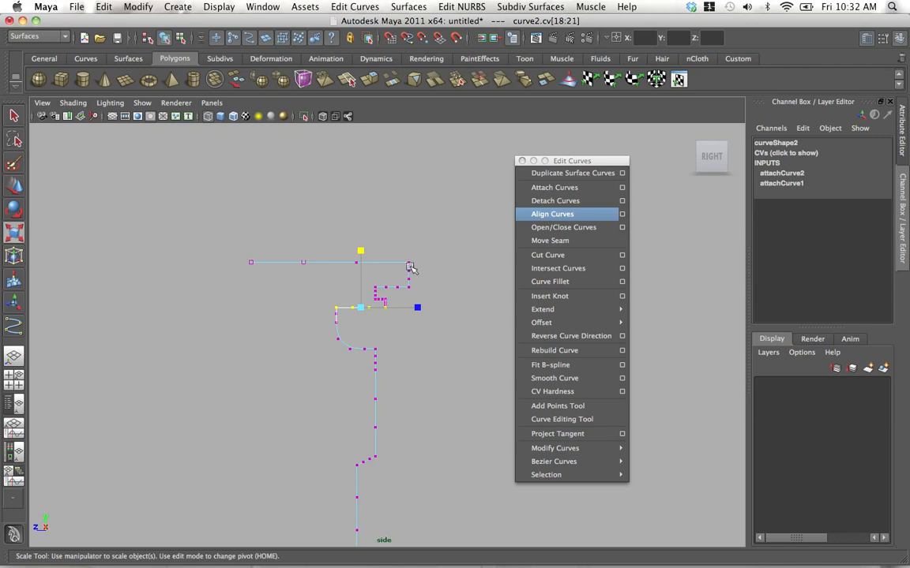
{"action": "right_click_drag", "start_coordinate": [410, 268], "coordinate": [341, 223]}
{"action": "left_click", "coordinate": [434, 252]}
{"action": "middle_click_drag", "start_coordinate": [420, 333], "coordinate": [362, 236], "text": "alt"}
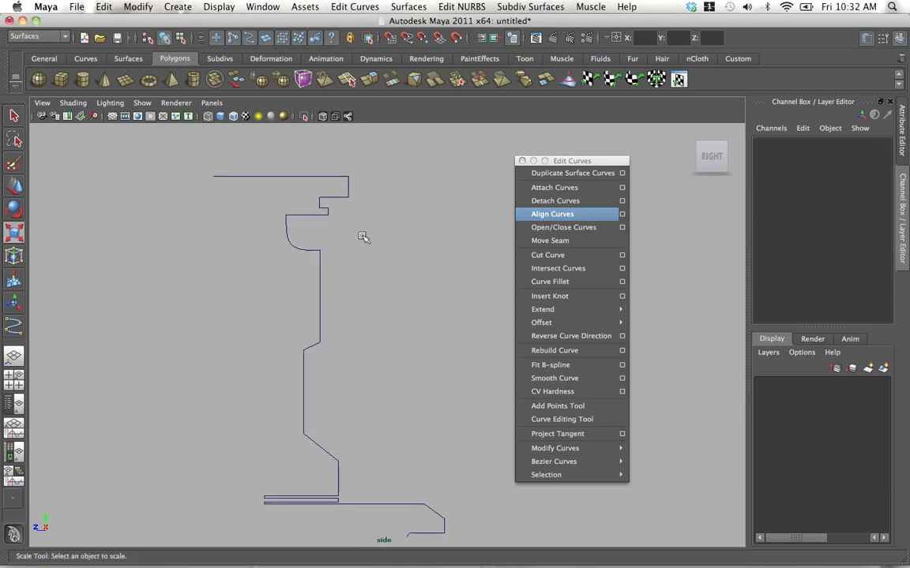
Try moving the joined profile as a single curve, and undo the move.
{"action": "right_click_drag", "start_coordinate": [363, 237], "coordinate": [303, 297], "text": "alt"}
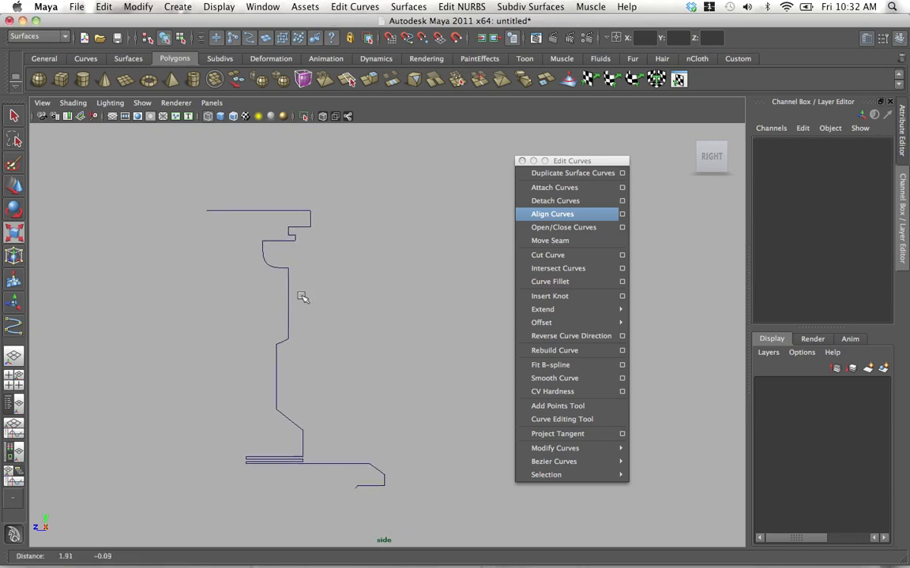
{"action": "left_click", "coordinate": [288, 291]}
{"action": "key", "text": "w"}
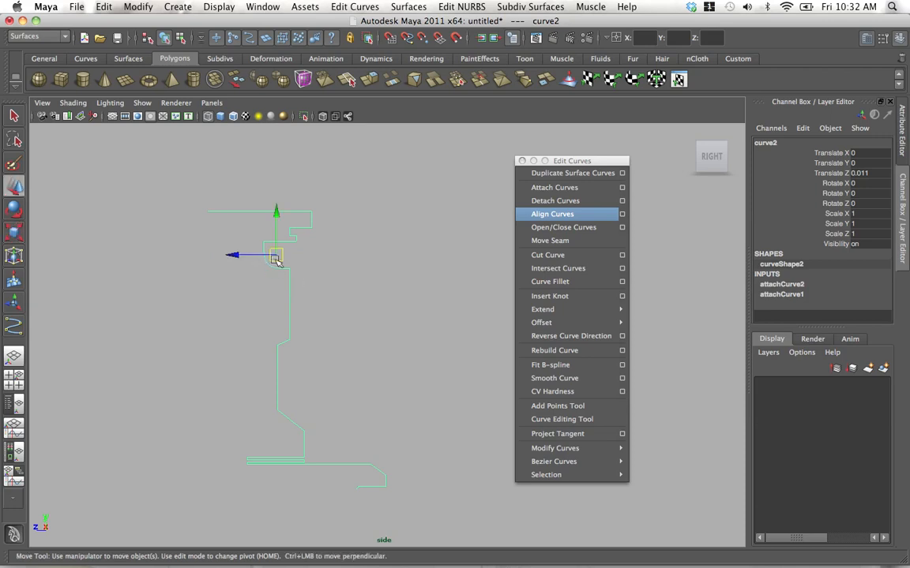
{"action": "left_click_drag", "start_coordinate": [275, 260], "coordinate": [384, 301]}
{"action": "key", "text": "z"}
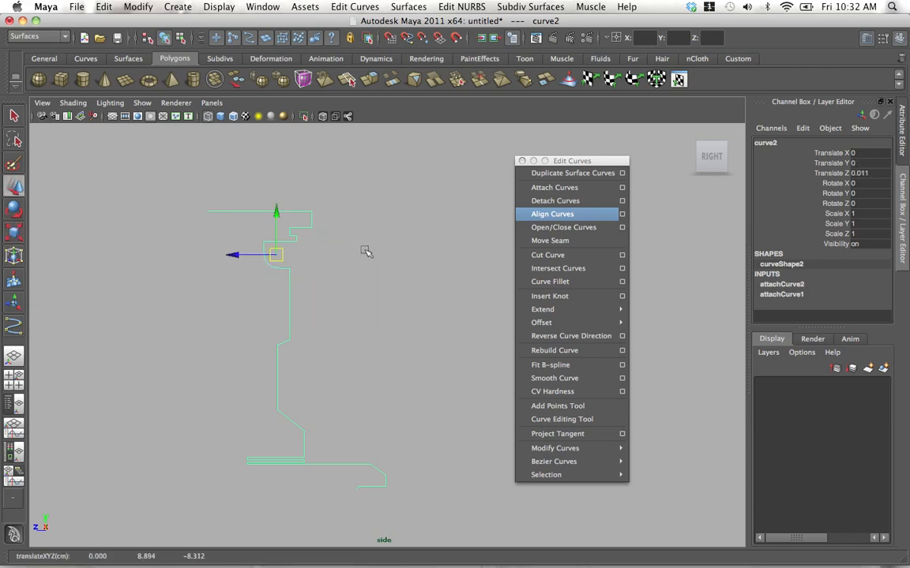
Close the floating Edit Curves command window.
{"action": "middle_click_drag", "start_coordinate": [287, 252], "coordinate": [317, 258], "text": "alt"}
{"action": "right_click_drag", "start_coordinate": [318, 258], "coordinate": [425, 271], "text": "alt"}
{"action": "left_click", "coordinate": [341, 308]}
{"action": "left_click", "coordinate": [324, 309]}
{"action": "left_click", "coordinate": [521, 160]}
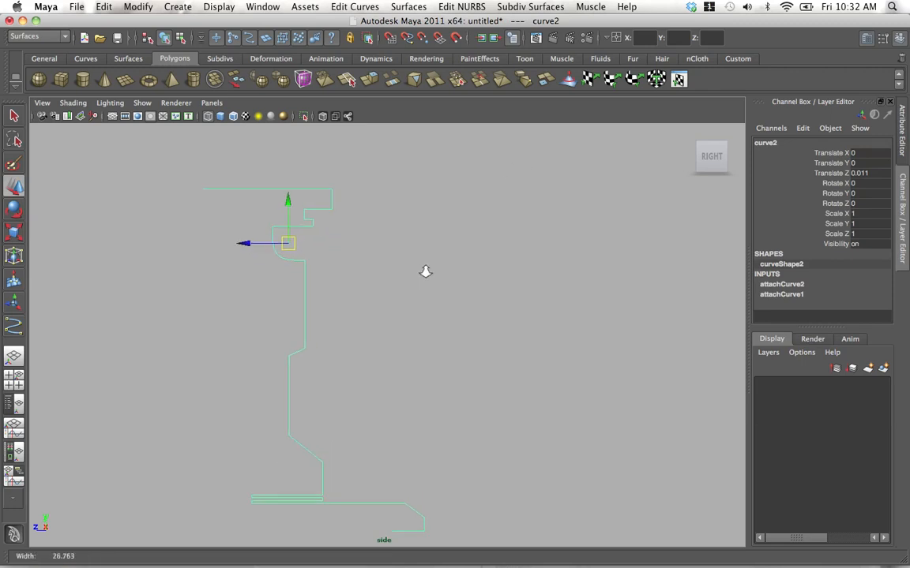
Delete the construction history of the joined profile curve.
{"action": "middle_click_drag", "start_coordinate": [425, 272], "coordinate": [297, 201], "text": "alt"}
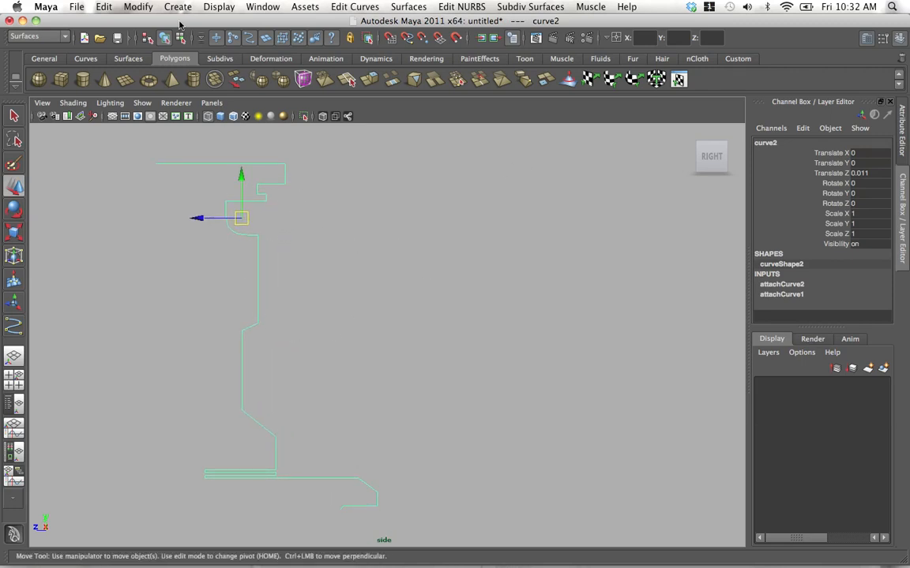
{"action": "left_click", "coordinate": [138, 8]}
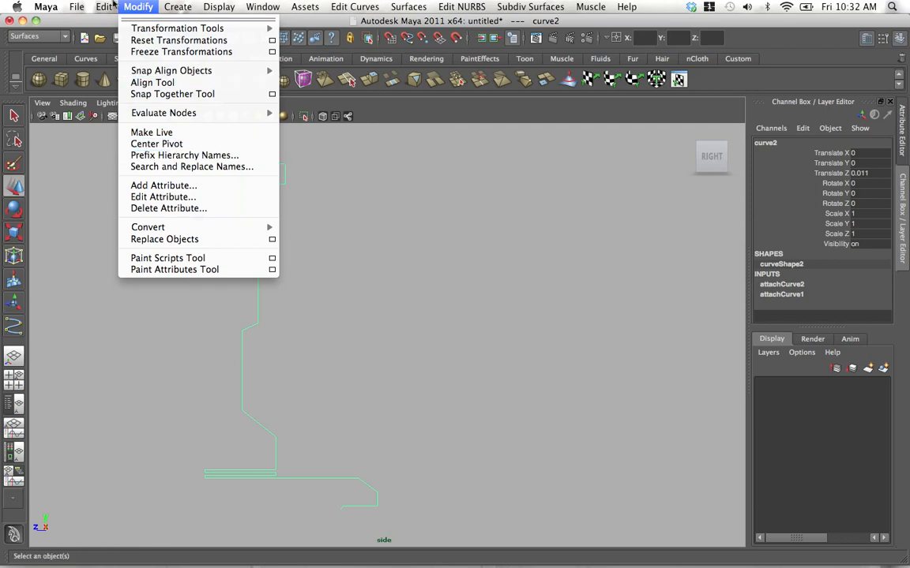
{"action": "mouse_move", "coordinate": [104, 7]}
{"action": "mouse_move", "coordinate": [189, 154]}
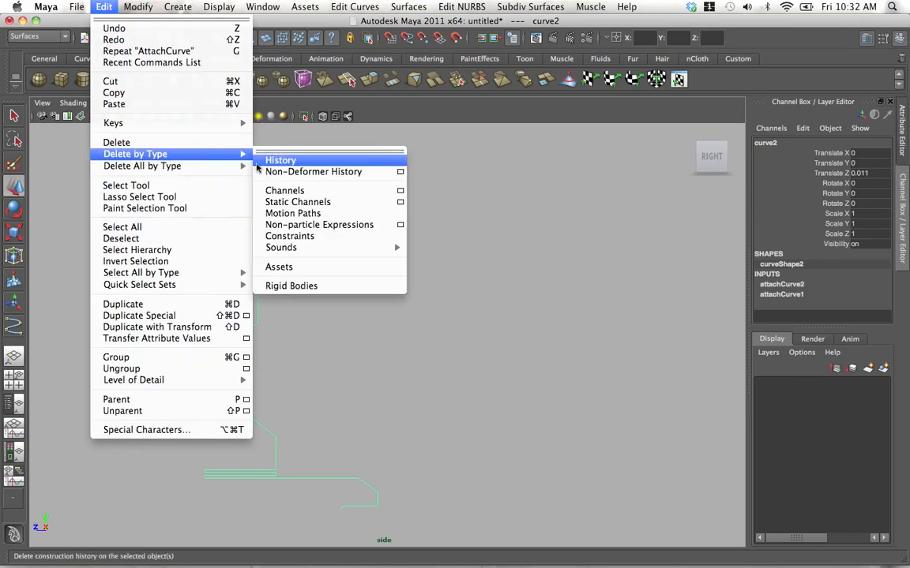
{"action": "left_click", "coordinate": [267, 161]}
Switch to the perspective view with the Outliner beside it and frame the whole profile curve.
{"action": "left_click", "coordinate": [13, 363]}
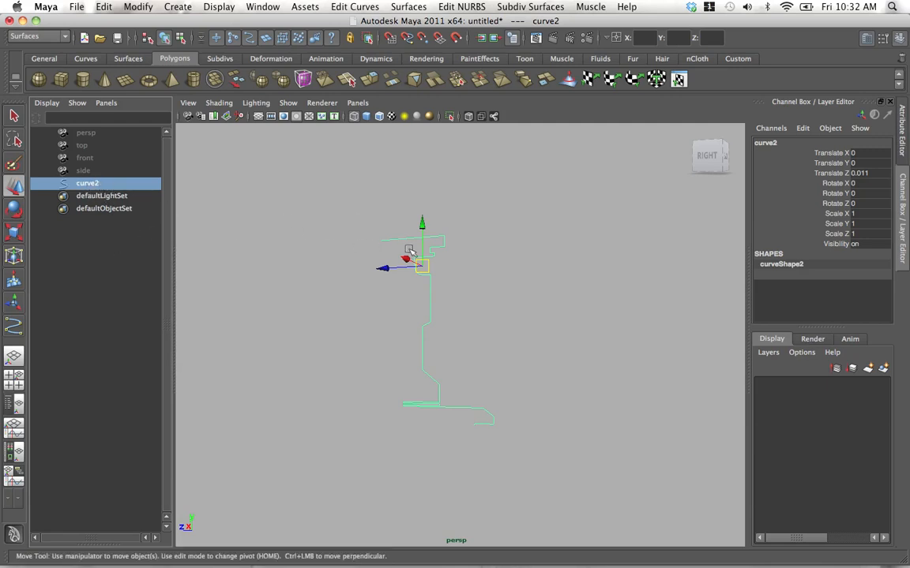
{"action": "left_click_drag", "start_coordinate": [421, 270], "coordinate": [437, 248], "text": "alt"}
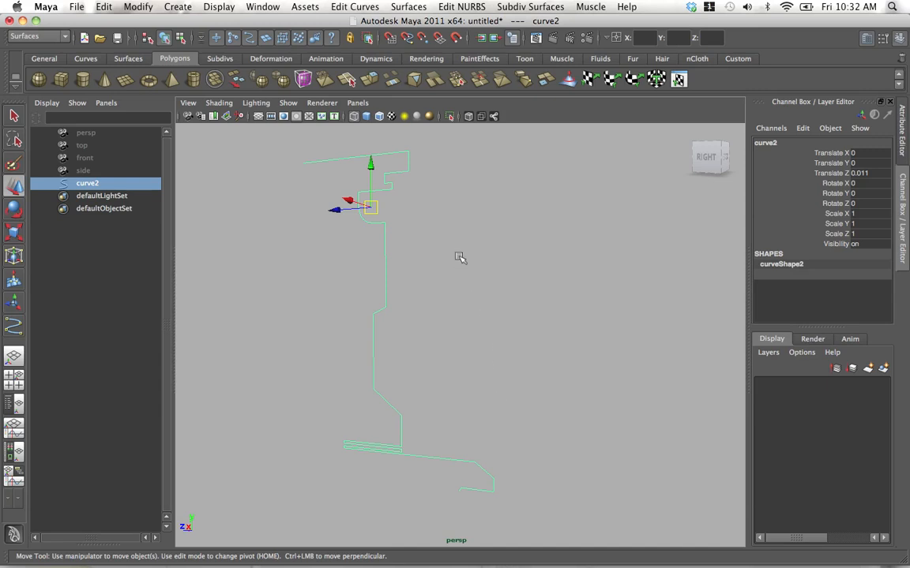